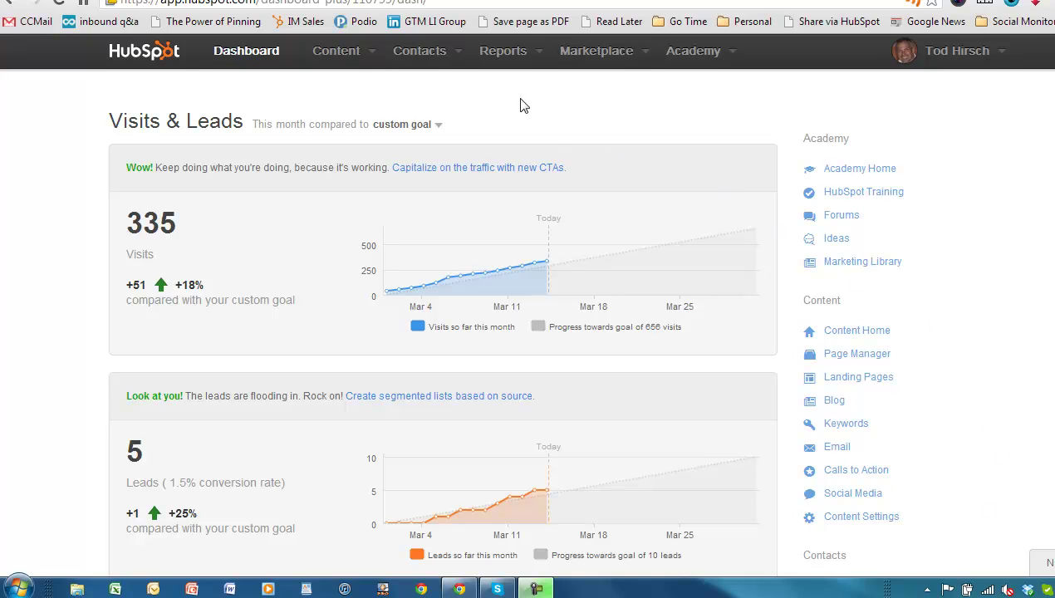
- Start a new email from the email section of the content area and name it "Example Email"
left_click(369, 51)
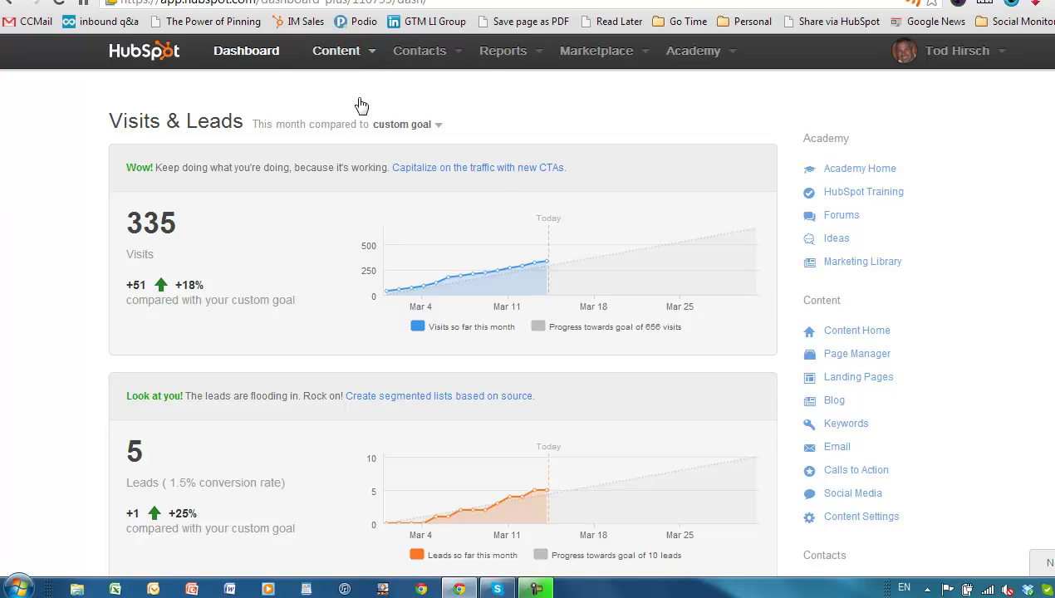
left_click(333, 209)
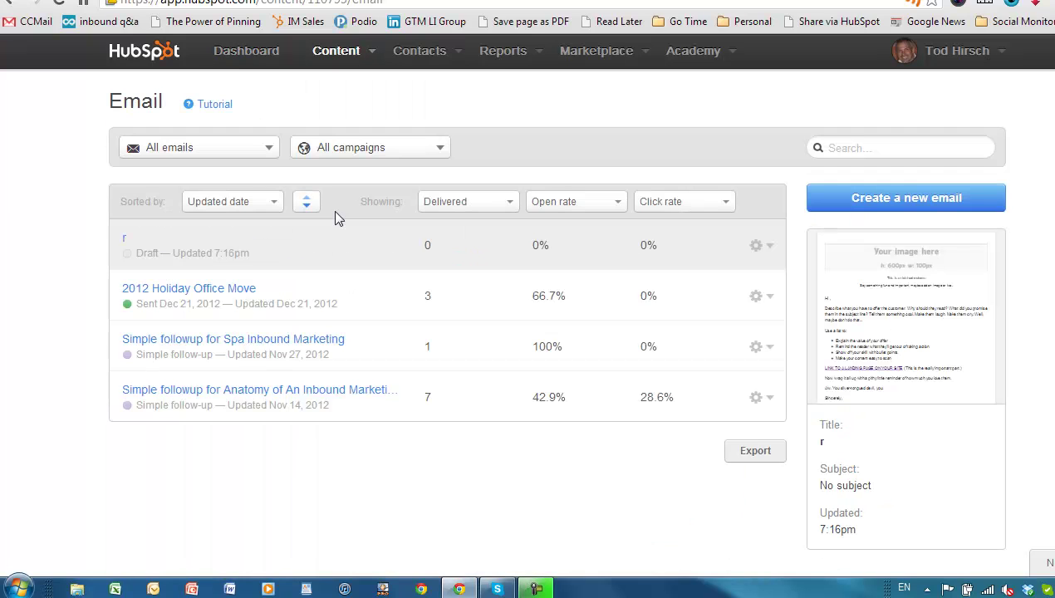
left_click(922, 202)
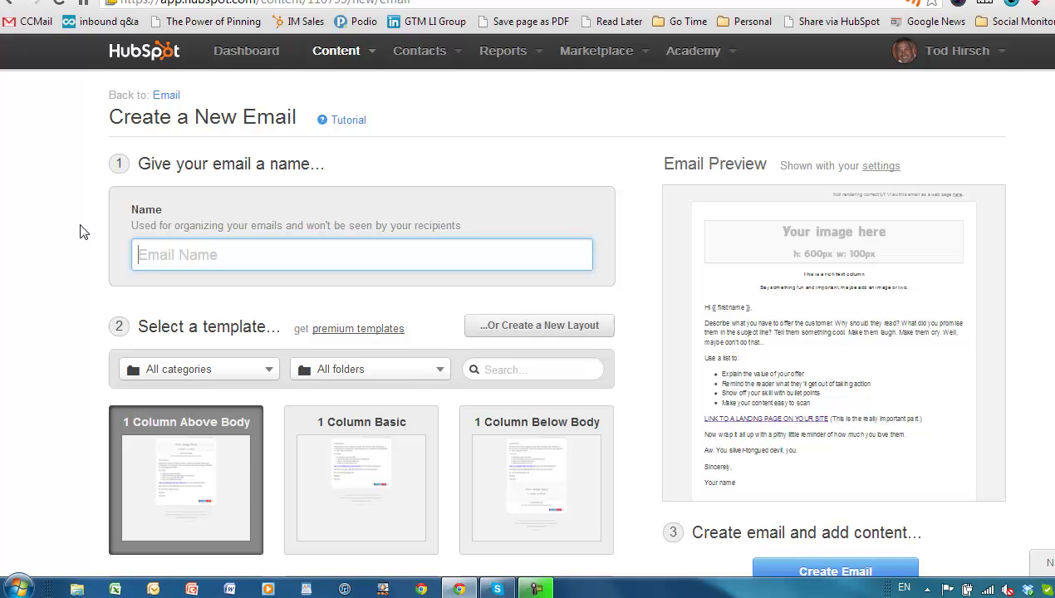
type("Example Email")
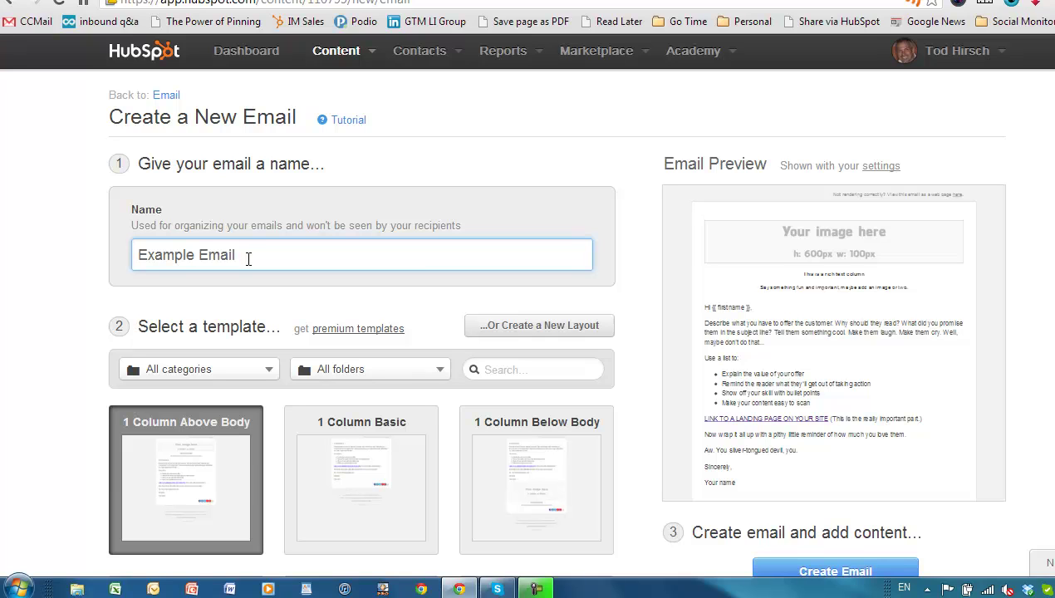
- Browse the templates, choose 1 Column Above Body, and create the email from it
scroll(59, 342, "down", 1)
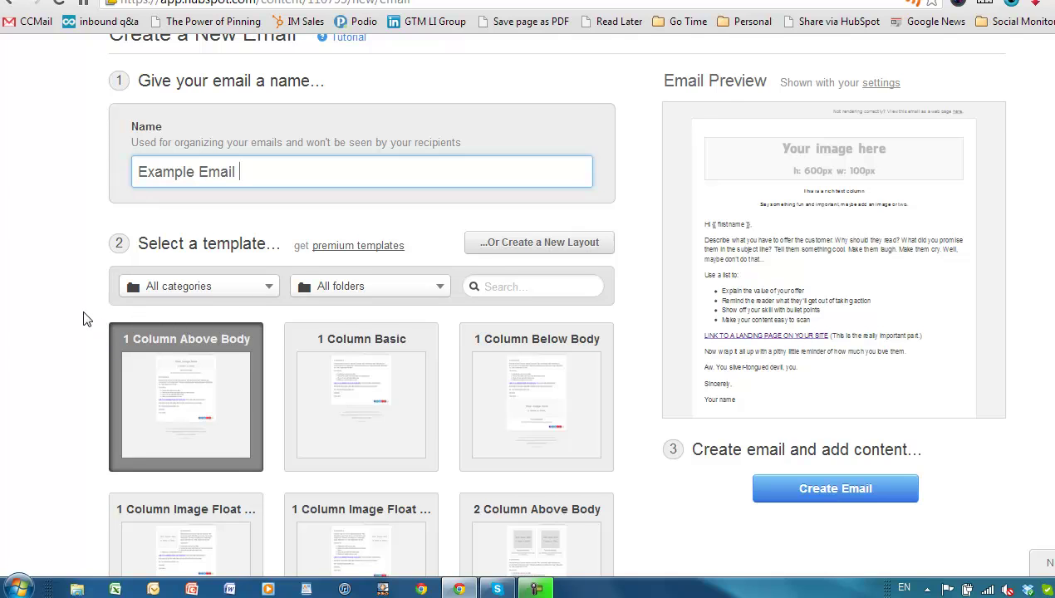
scroll(83, 319, "down", 4)
scroll(83, 319, "down", 2)
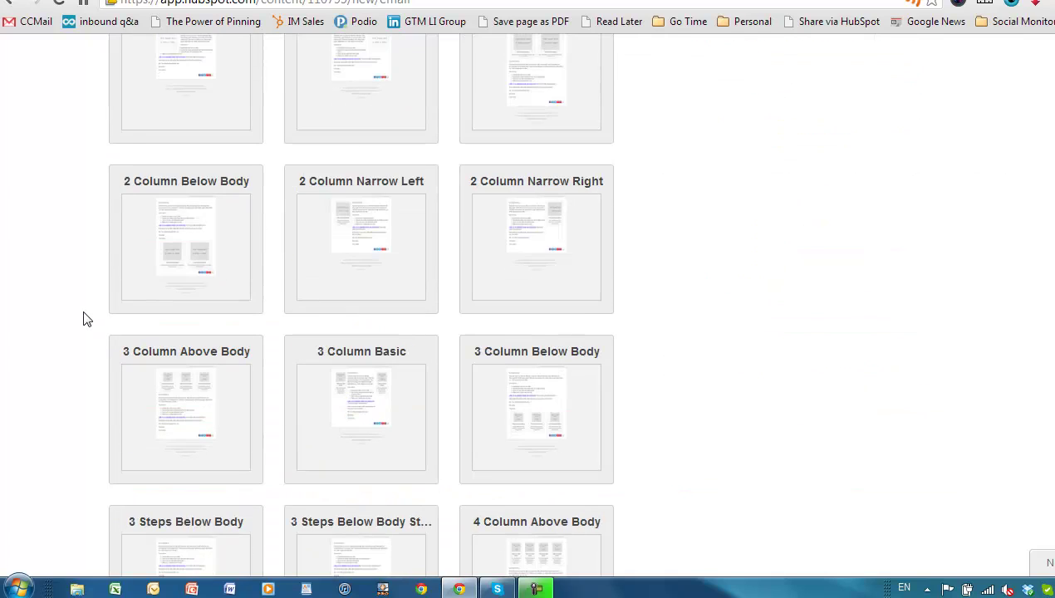
scroll(83, 319, "up", 2)
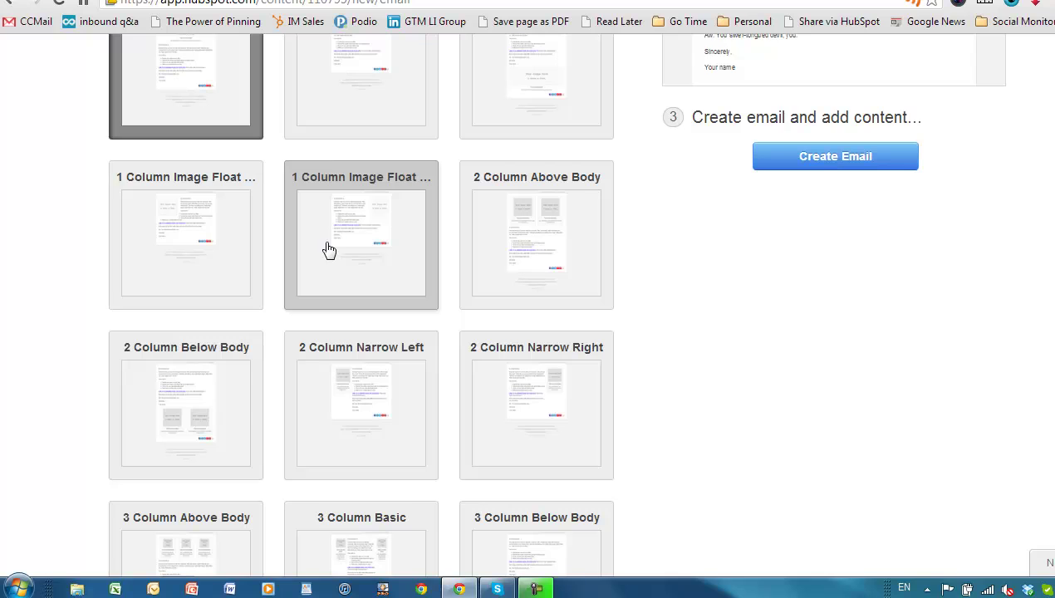
left_click(327, 250)
scroll(73, 214, "up", 2)
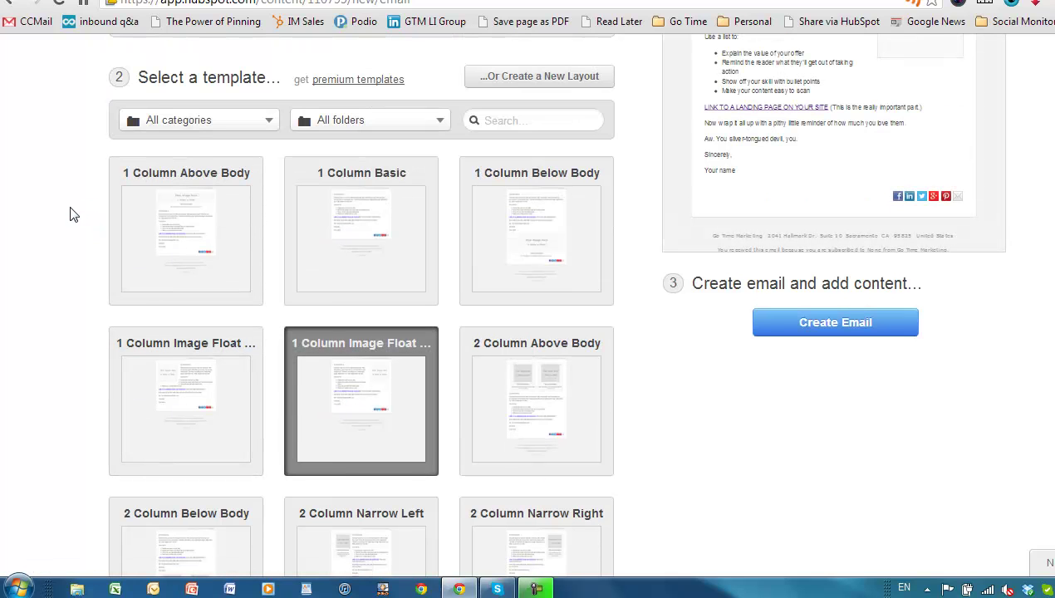
left_click(177, 241)
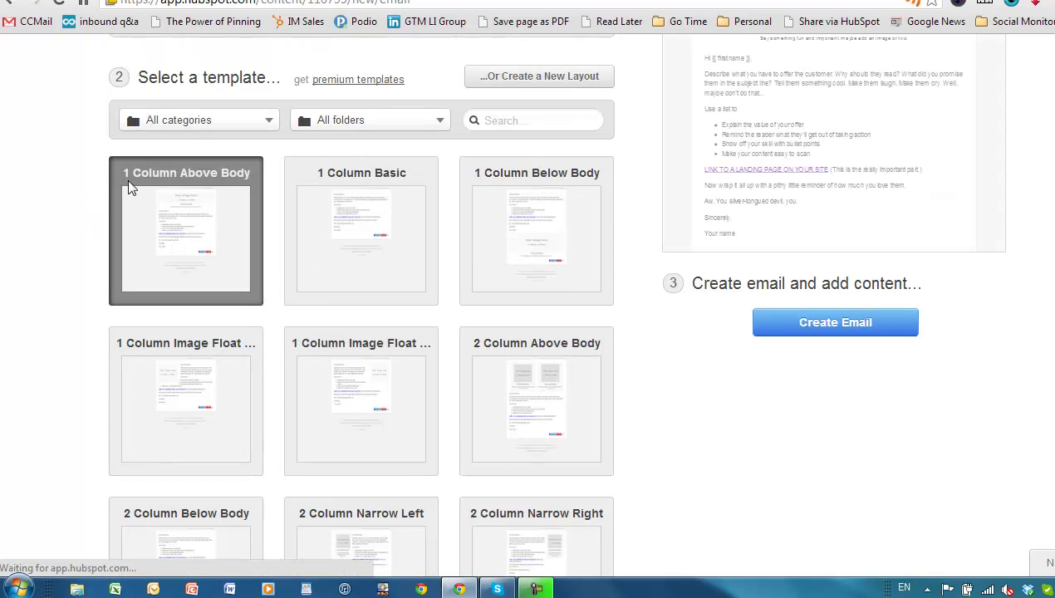
scroll(61, 239, "up", 1)
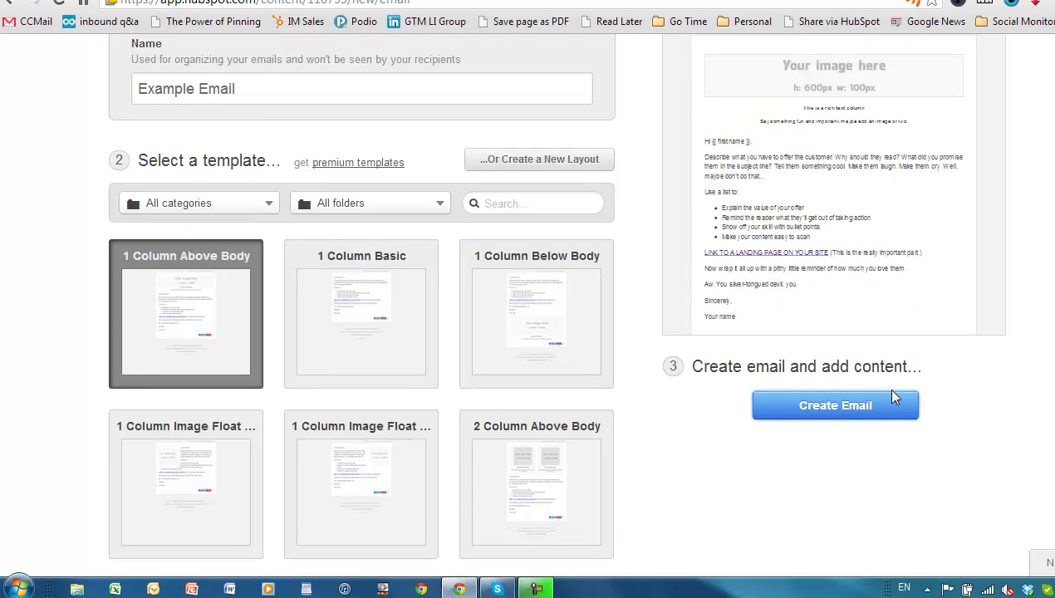
left_click(828, 413)
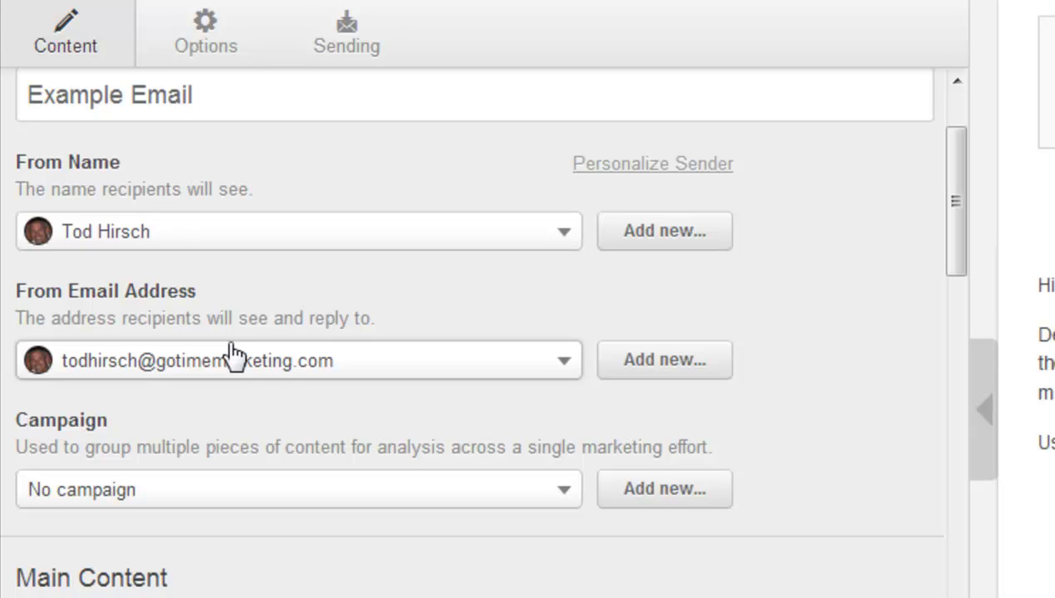
- Choose the sender's own name as the From Name and check the form for adding a new campaign
left_click(136, 235)
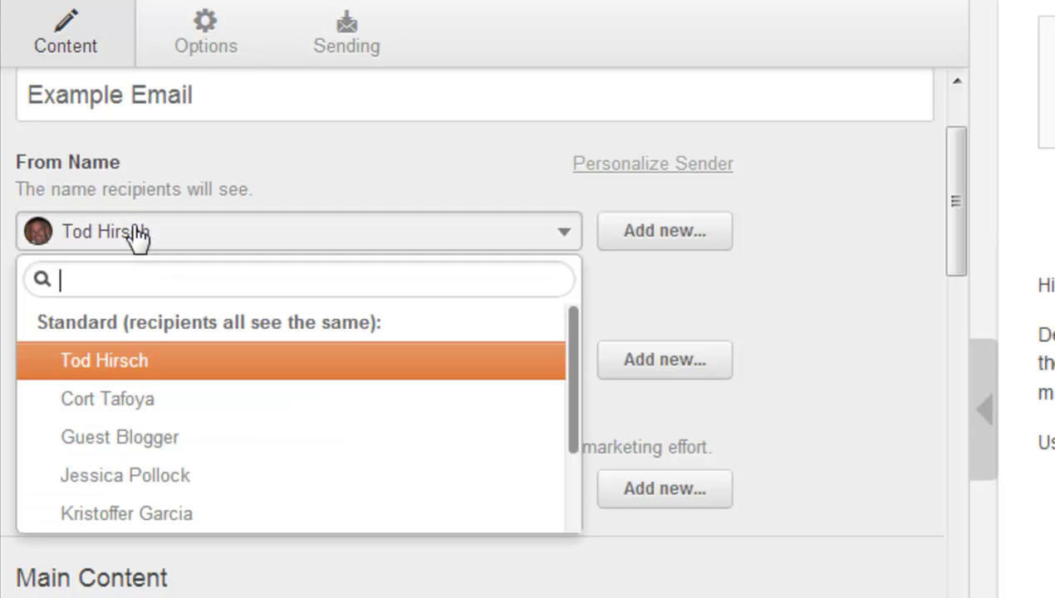
left_click(95, 361)
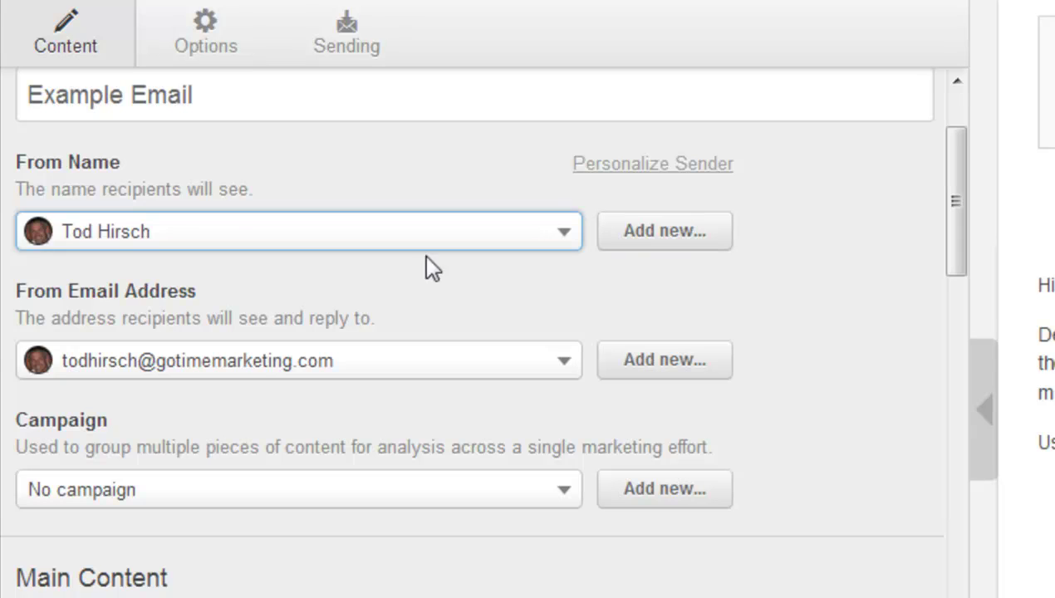
left_click(133, 257)
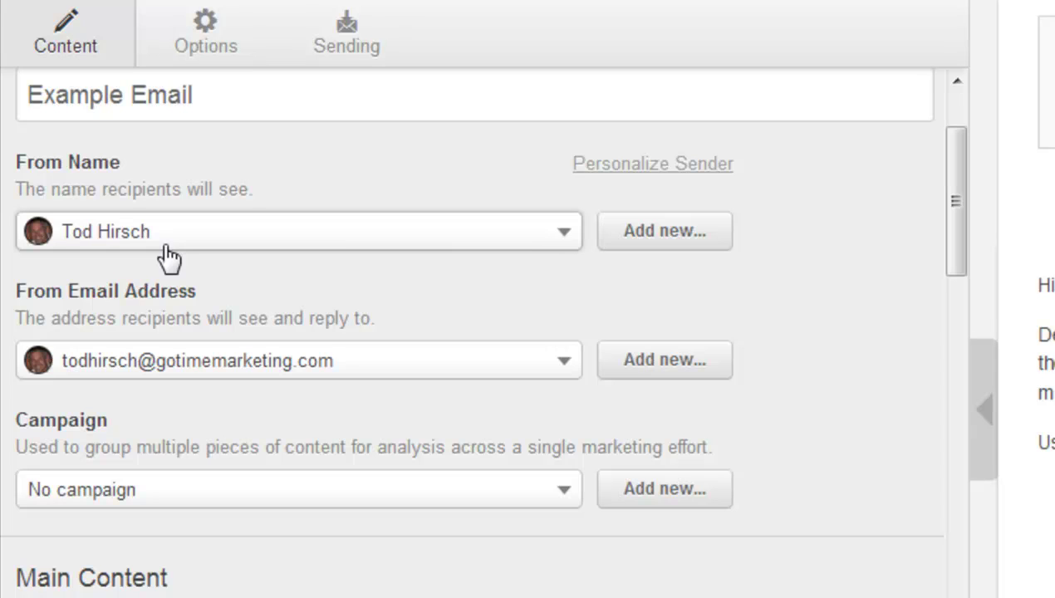
left_click(166, 246)
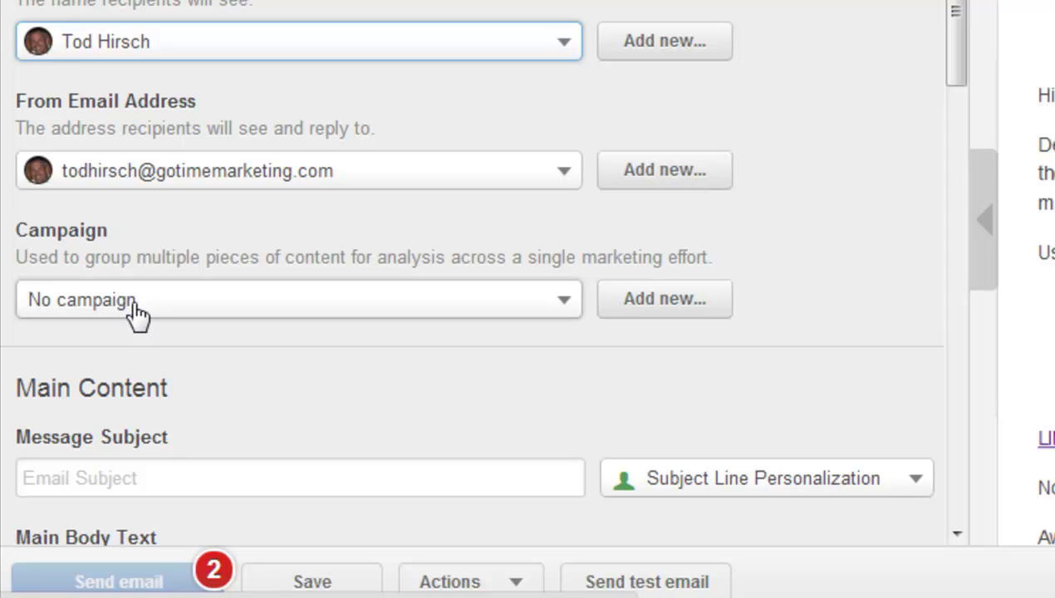
left_click(644, 309)
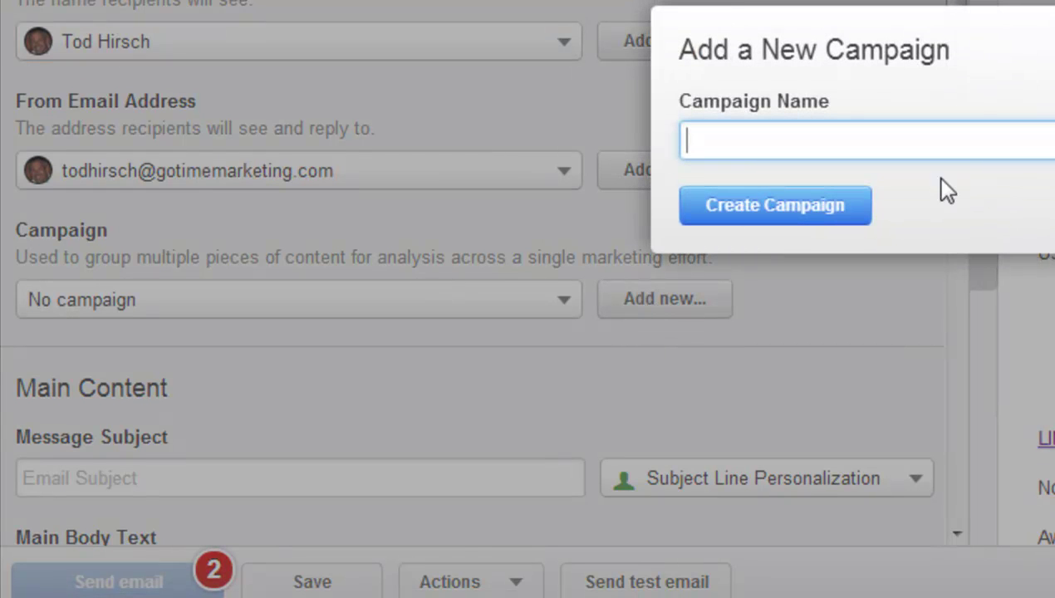
left_click(841, 313)
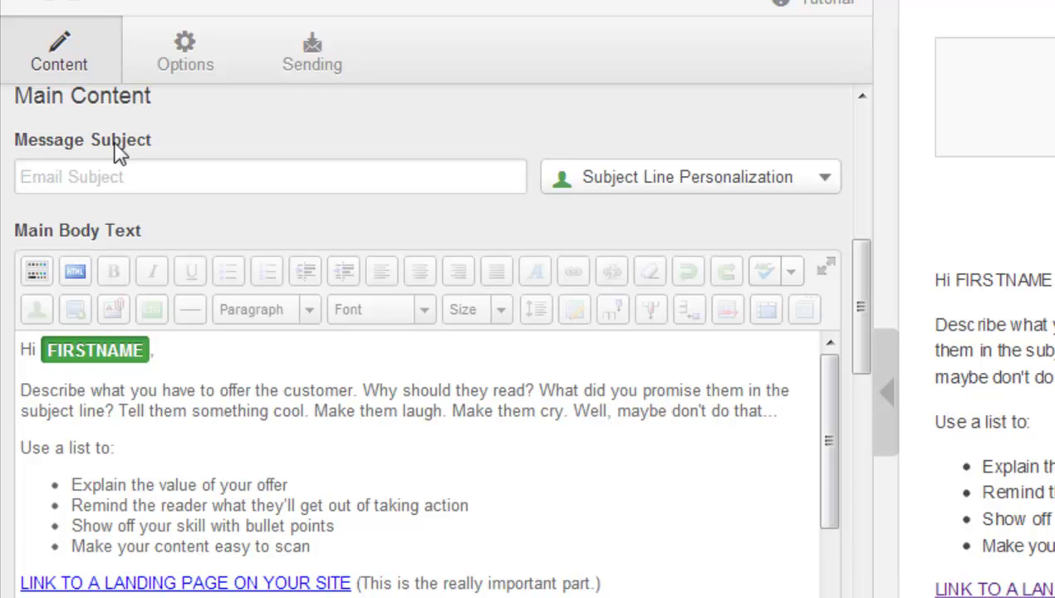
- Enter "Super Sexy Free Weight Loss Plan That Makes You Rich" as the message subject
left_click(237, 183)
type("Super Sexy Free Weight Loss Plan That Makes You Rich")
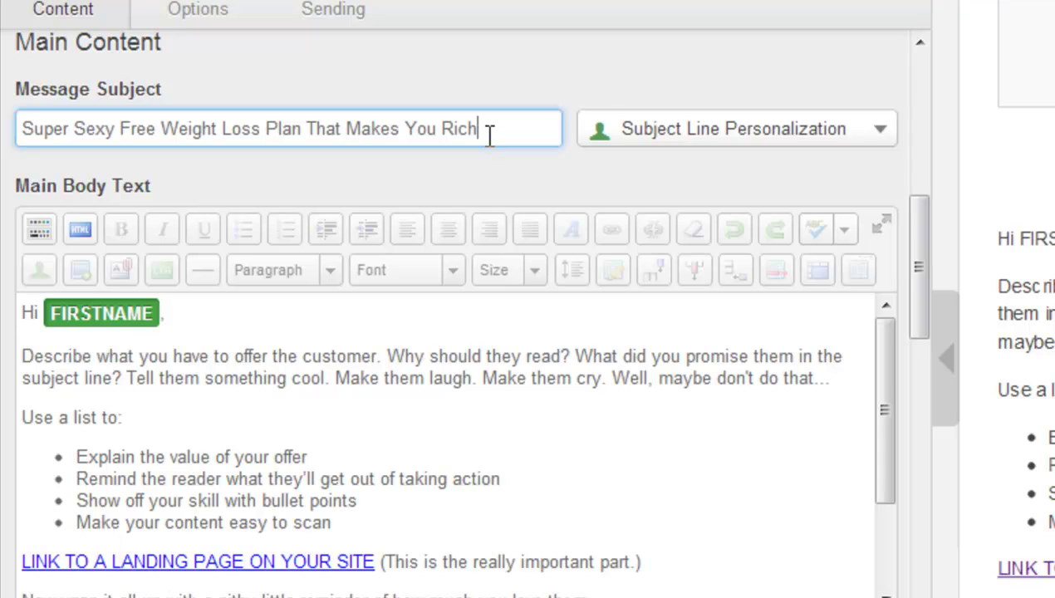
- Personalize the message subject with the First Name token, followed by wording that begins ", Check Out This Sexy Weight Lost Plan That"
left_click(759, 152)
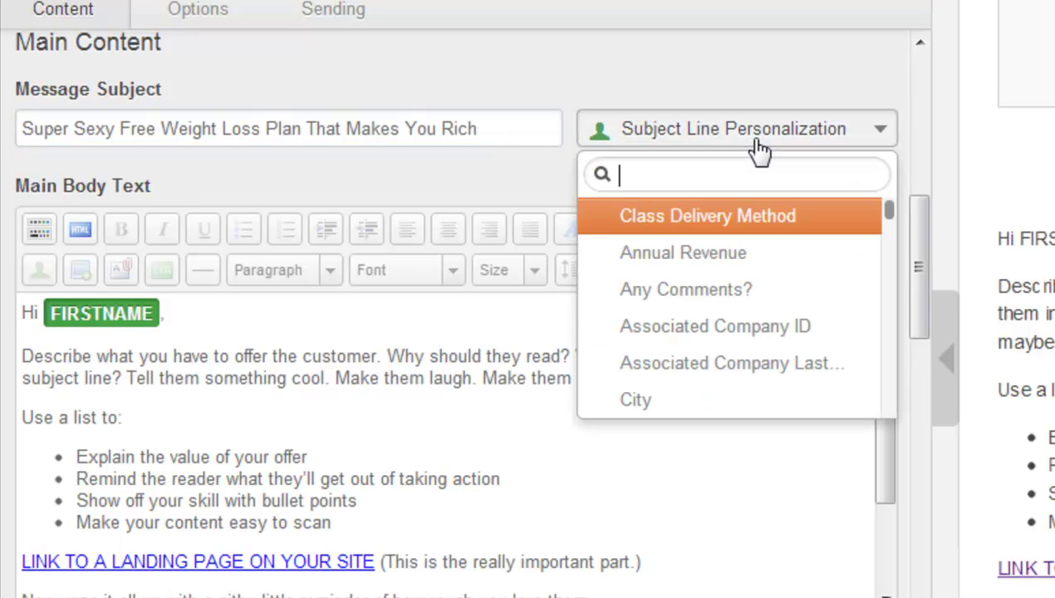
type("first")
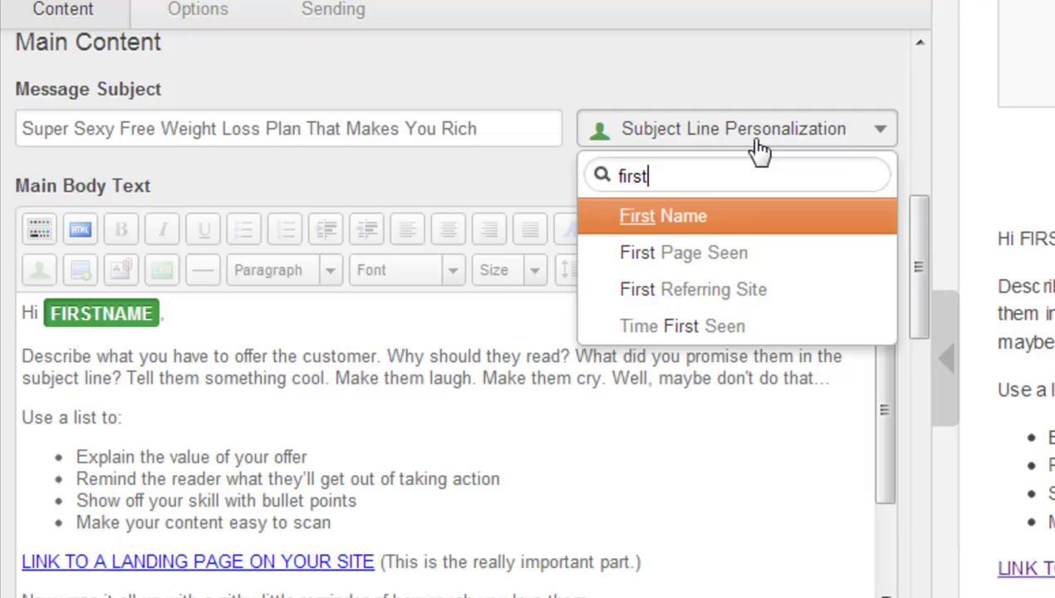
left_click(679, 220)
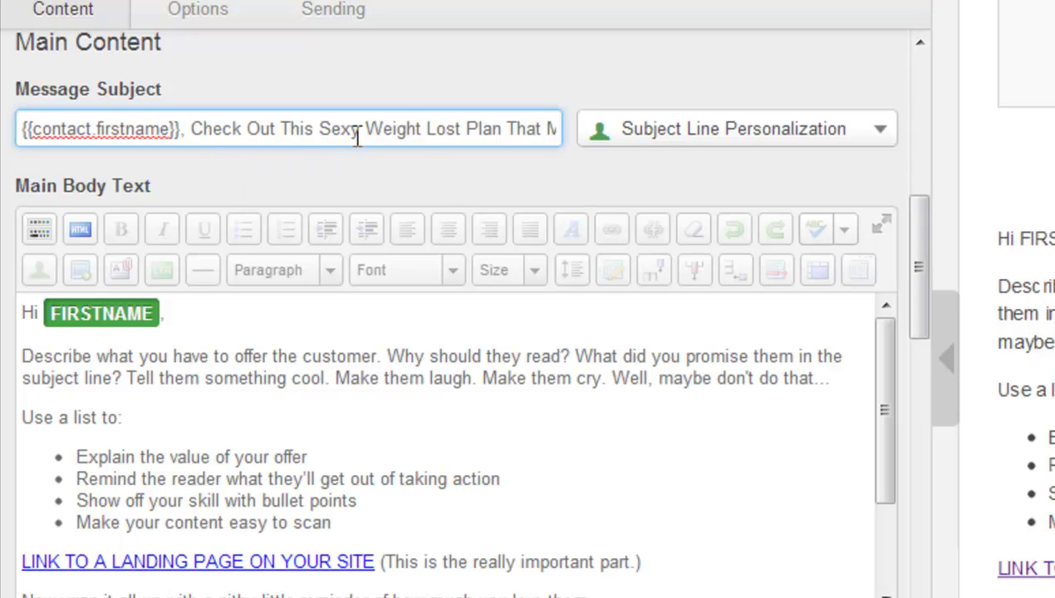
left_click(519, 126)
- Examine the main body text and the personalization tokens available for its greeting, without inserting one
scroll(237, 366, "down", 2)
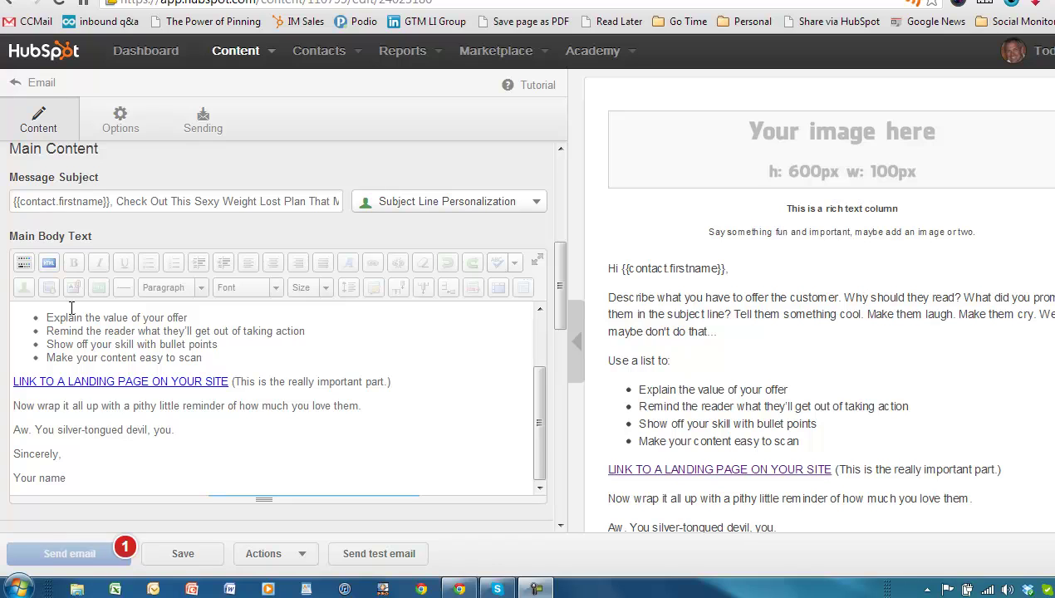
left_click(191, 345)
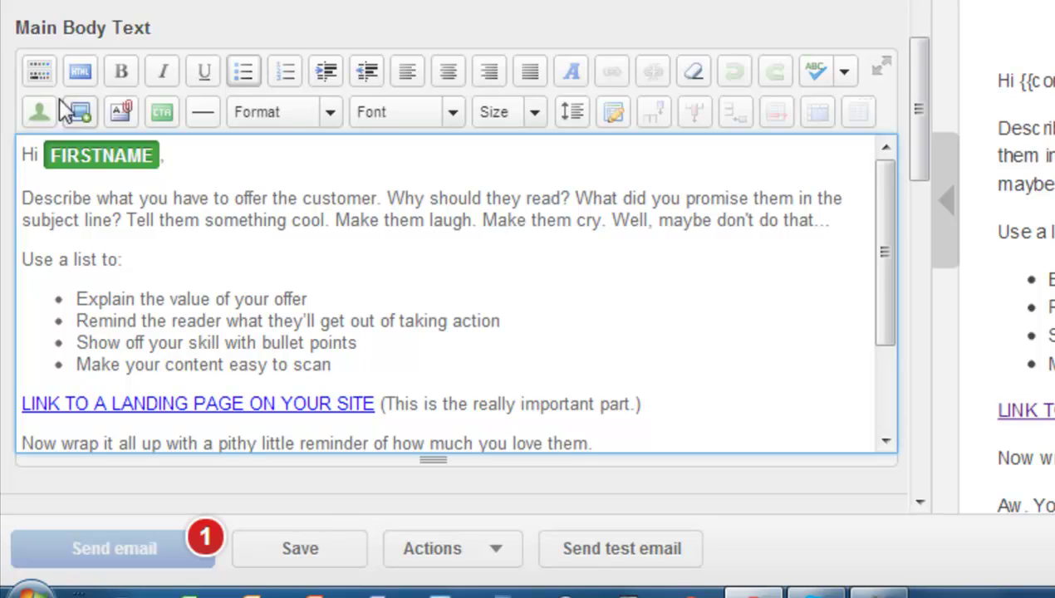
left_click(138, 198)
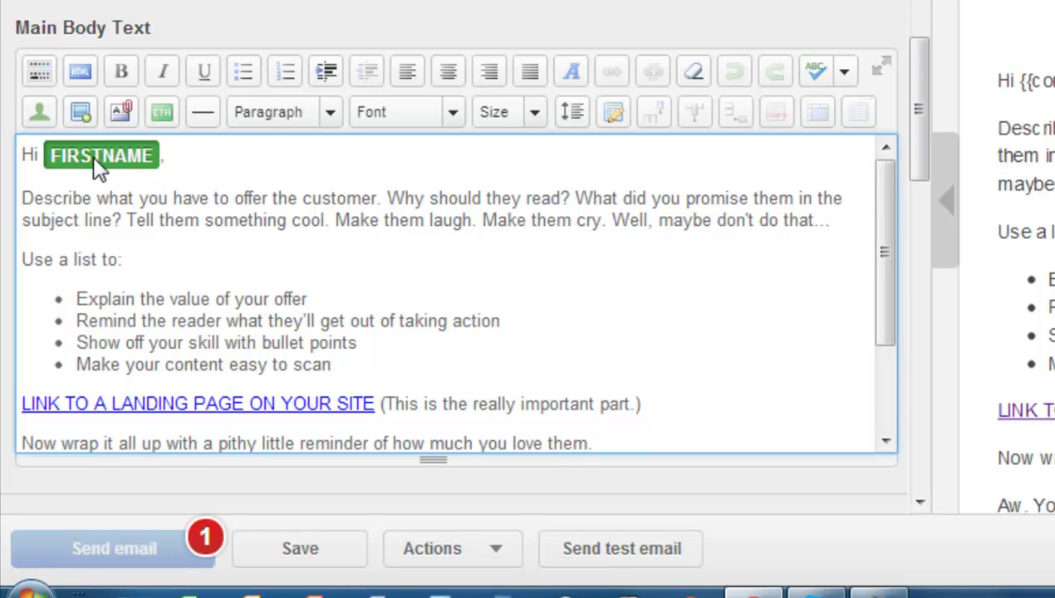
left_click(39, 113)
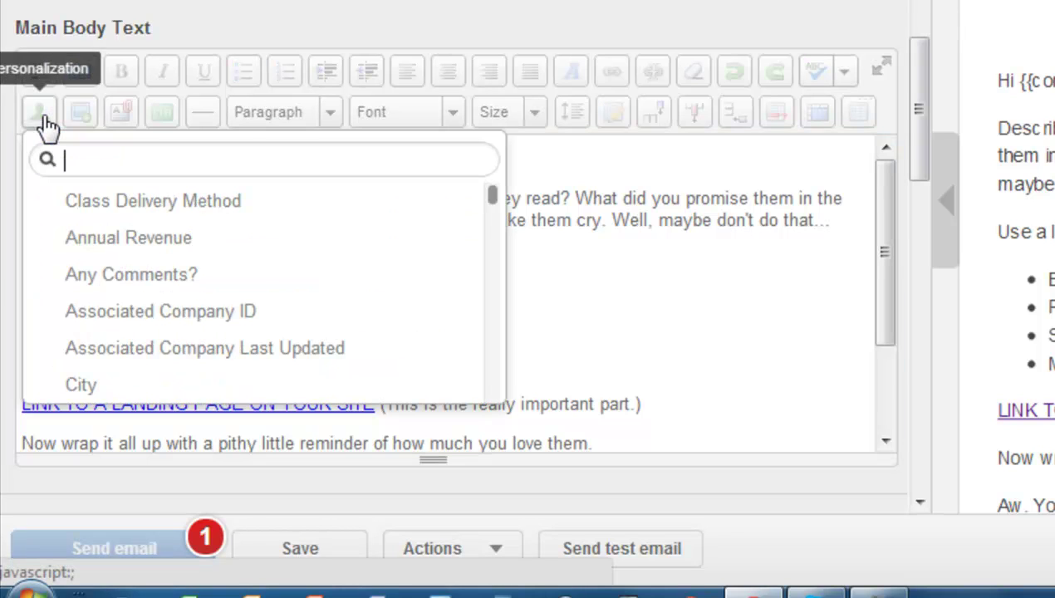
left_click(541, 162)
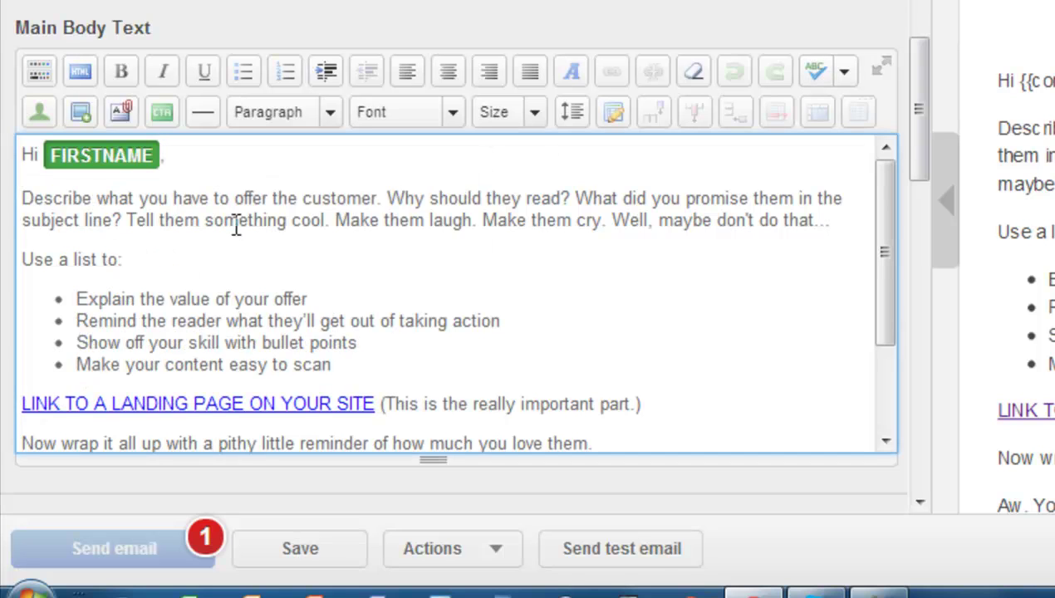
- Switch to Outlook to see how message previews look, and return to the email's Preview Text field
scroll(299, 239, "down", 3)
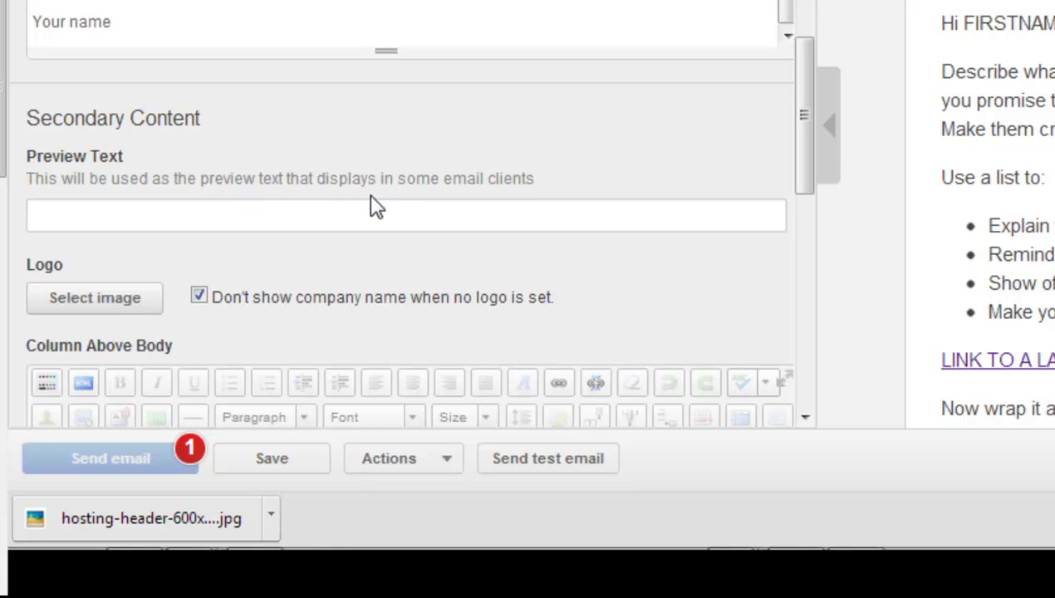
mouse_move(360, 553)
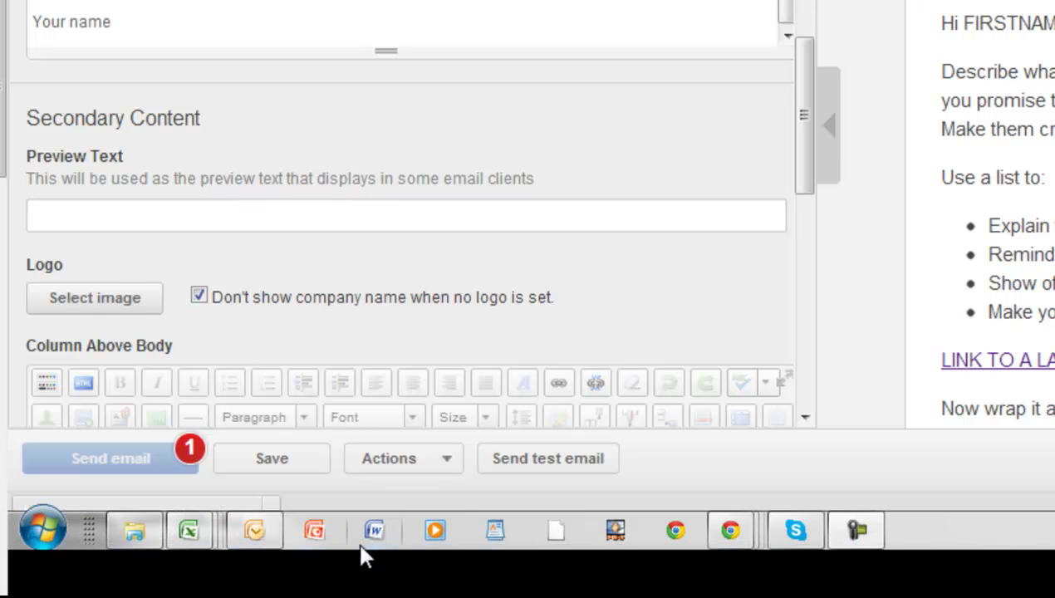
left_click(268, 532)
left_click(357, 263)
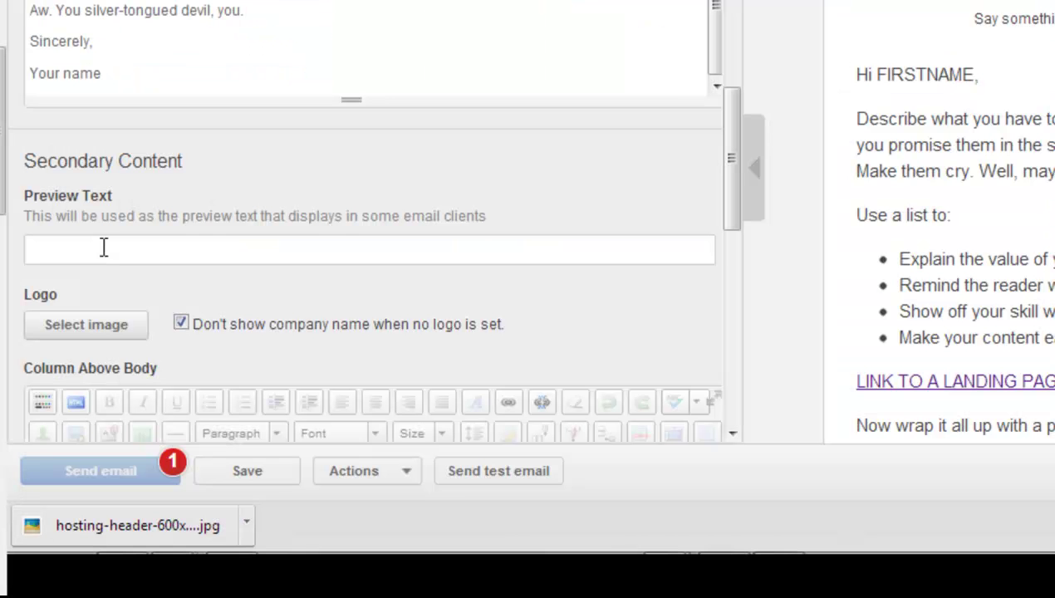
left_click(103, 245)
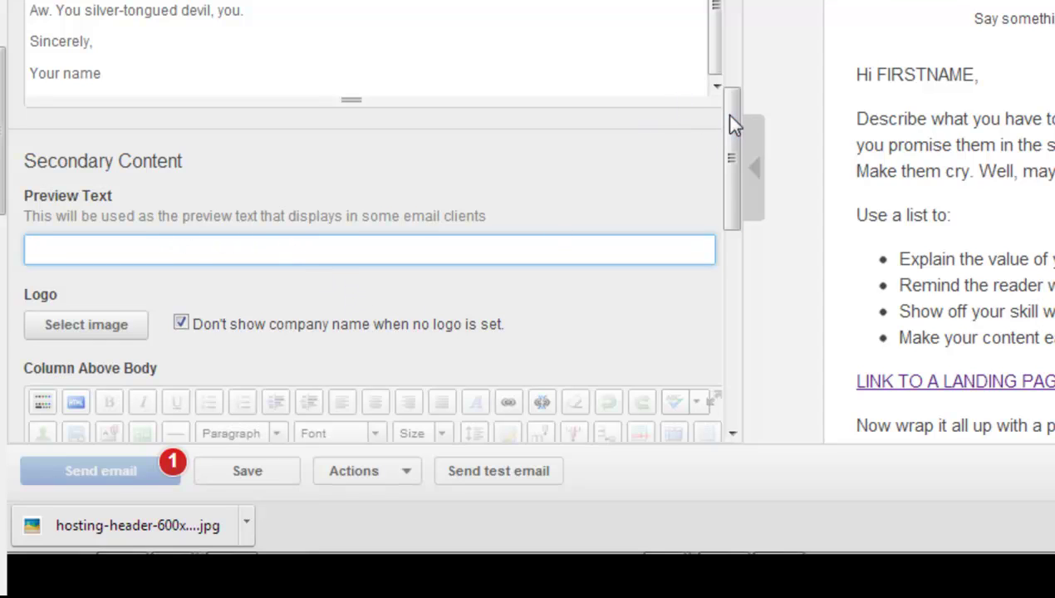
- Replace the placeholder image in the Column Above Body section with an uploaded copy of hosting-header-600x100.jpg
left_click_drag(731, 123, 724, 181)
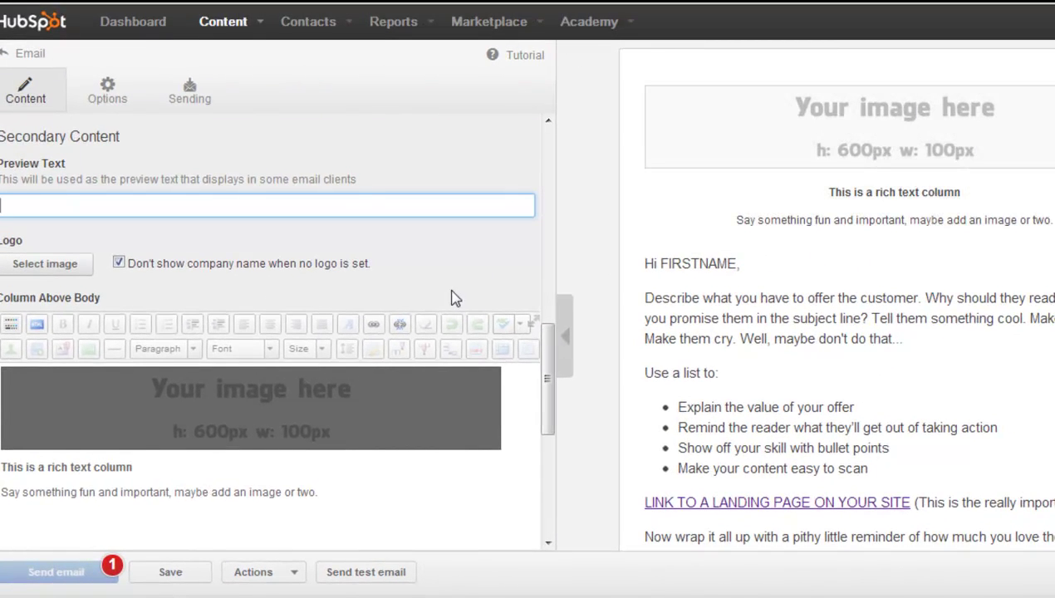
left_click(232, 415)
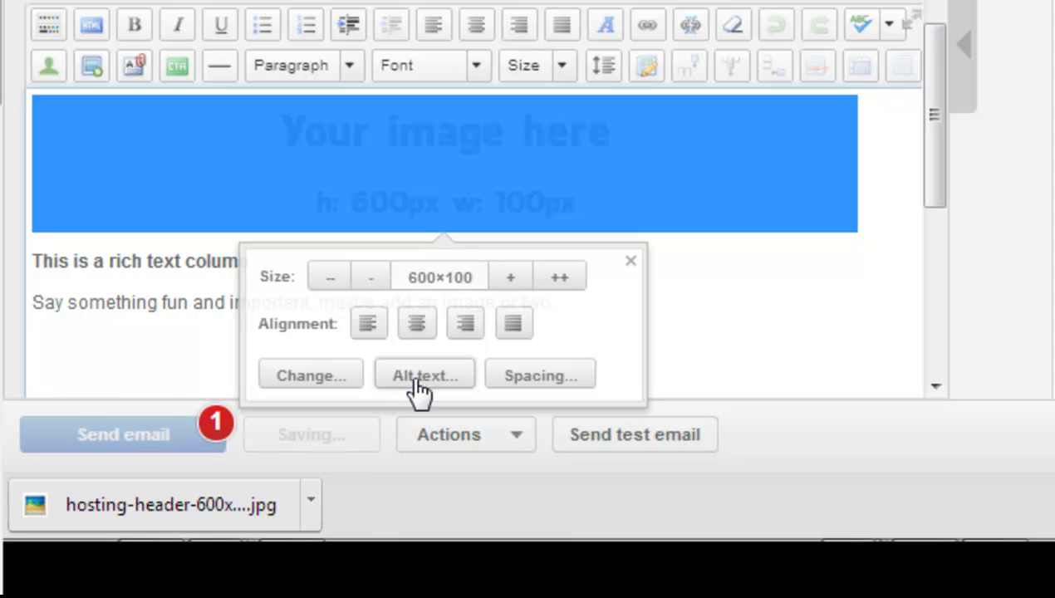
left_click(307, 380)
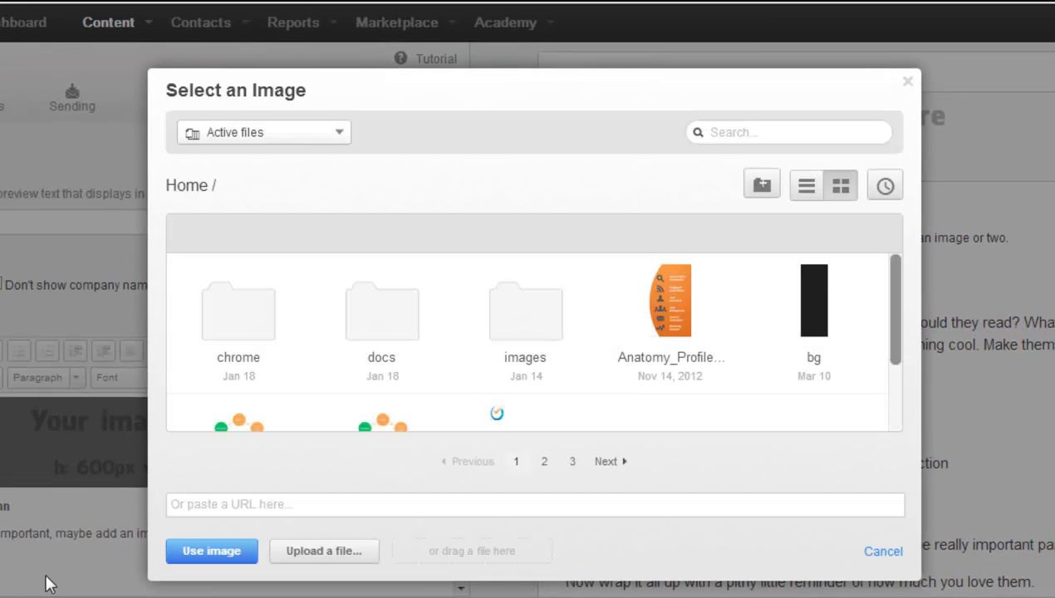
left_click(300, 551)
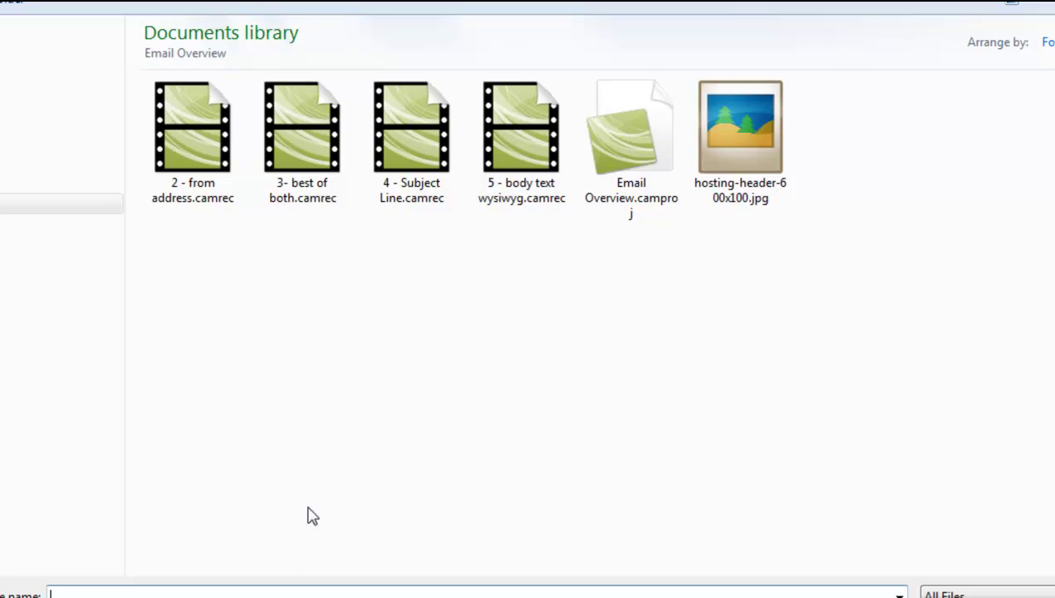
left_click(748, 177)
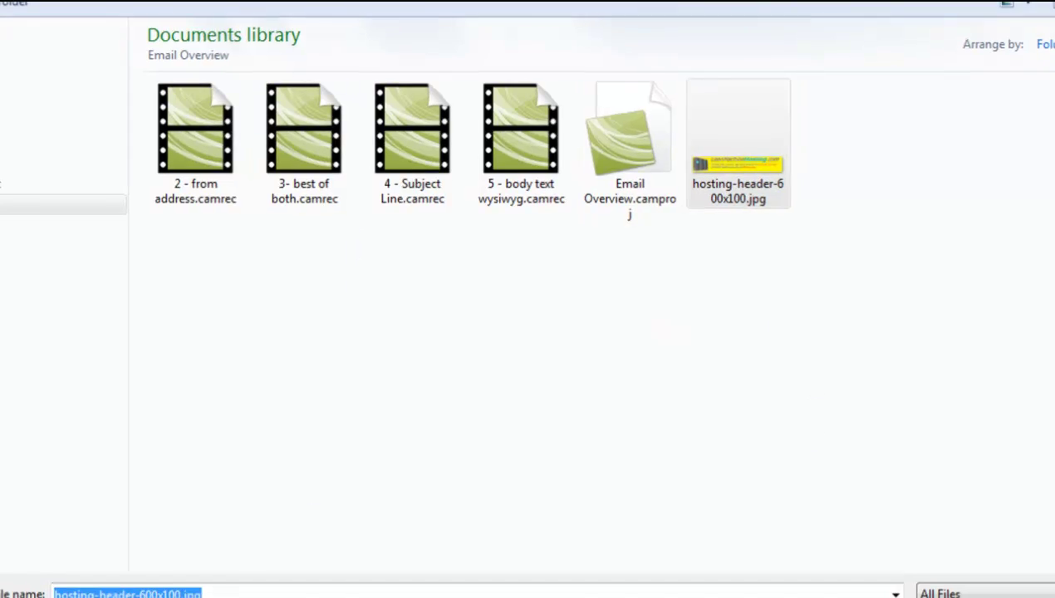
key("Return")
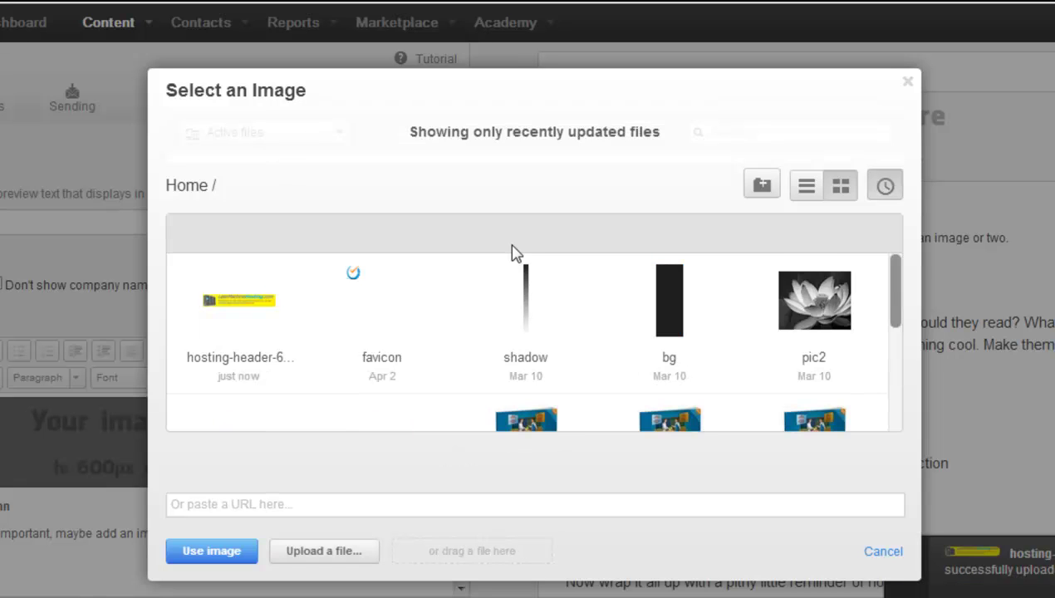
left_click(264, 299)
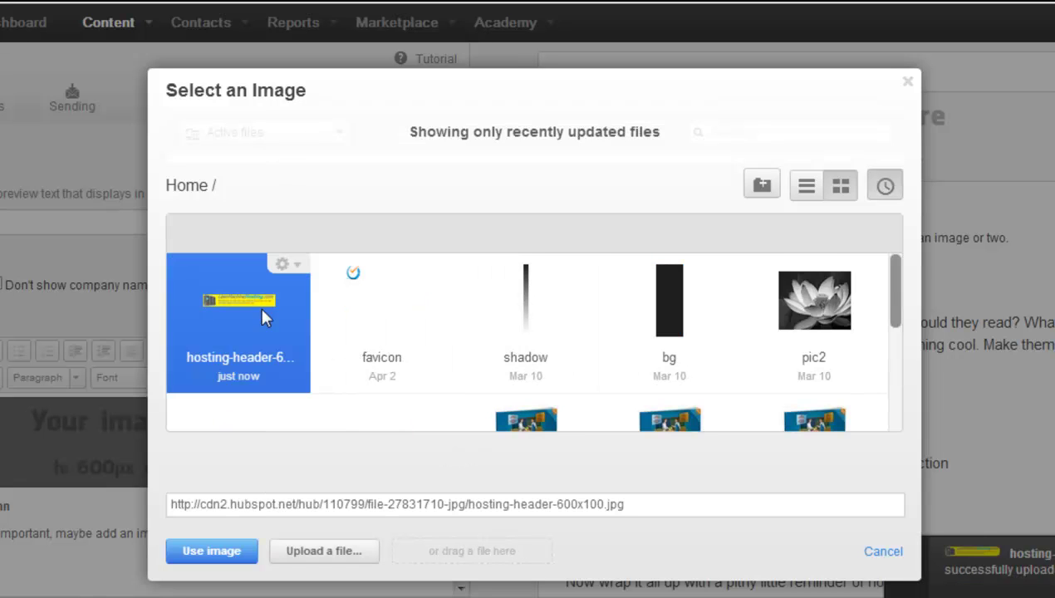
left_click(219, 560)
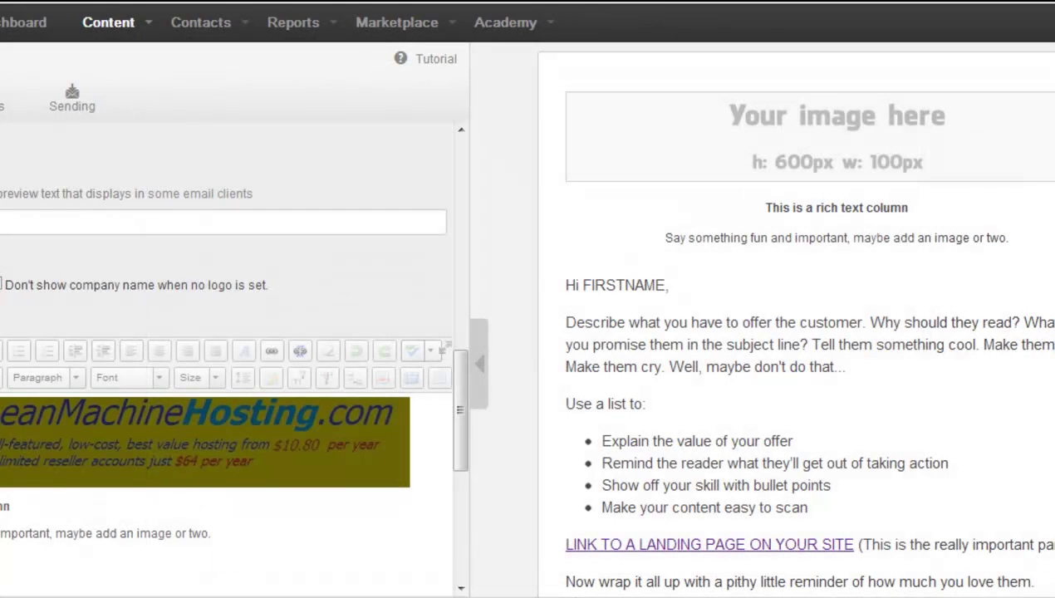
- Highlight the words "rich text column" in the bold line beneath the header image
left_click(240, 515)
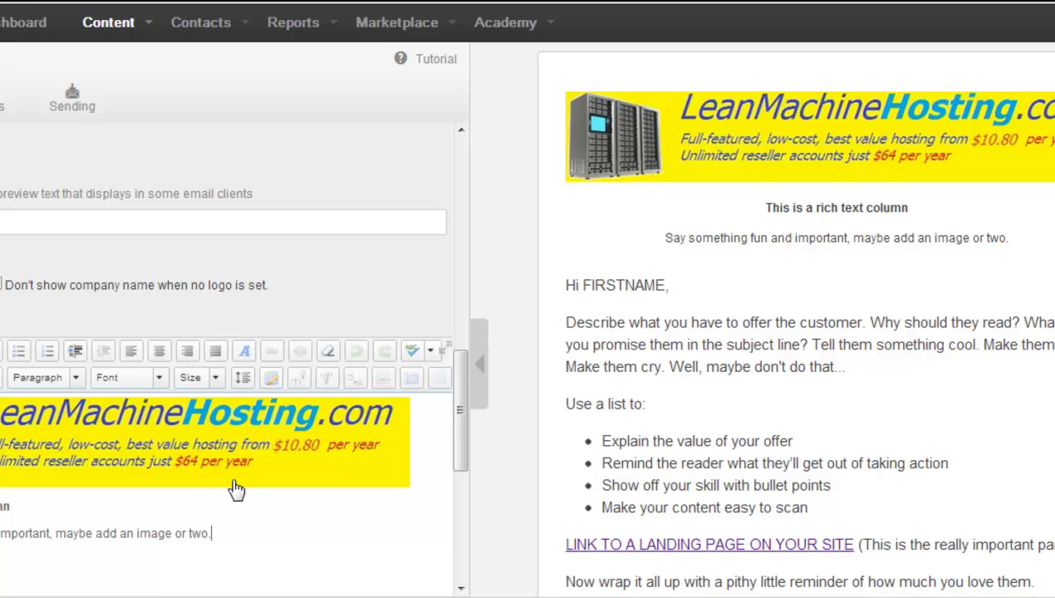
scroll(235, 489, "down", 3)
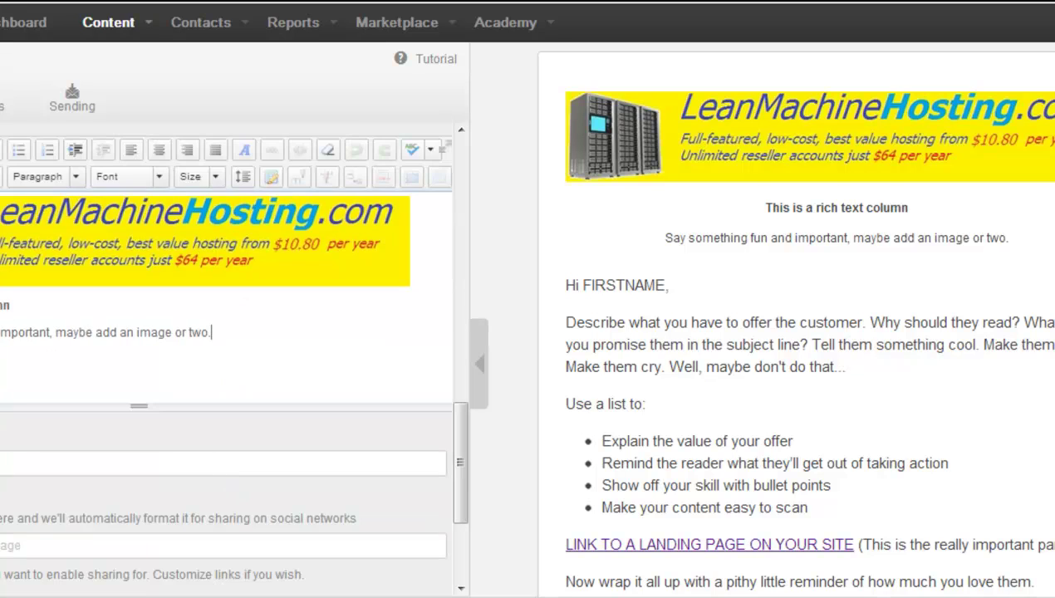
left_click_drag(0, 306, 21, 310)
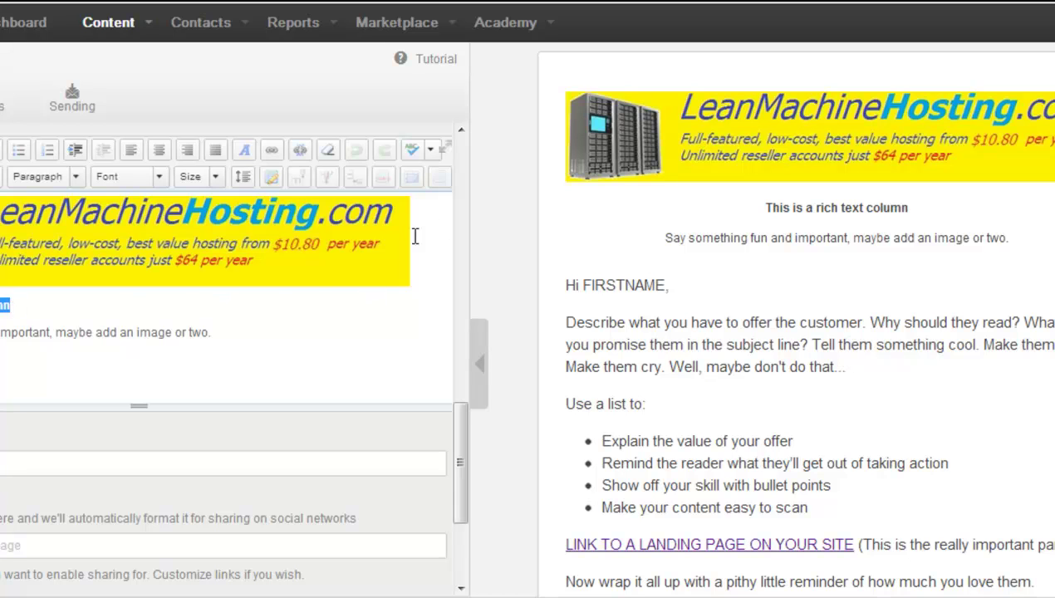
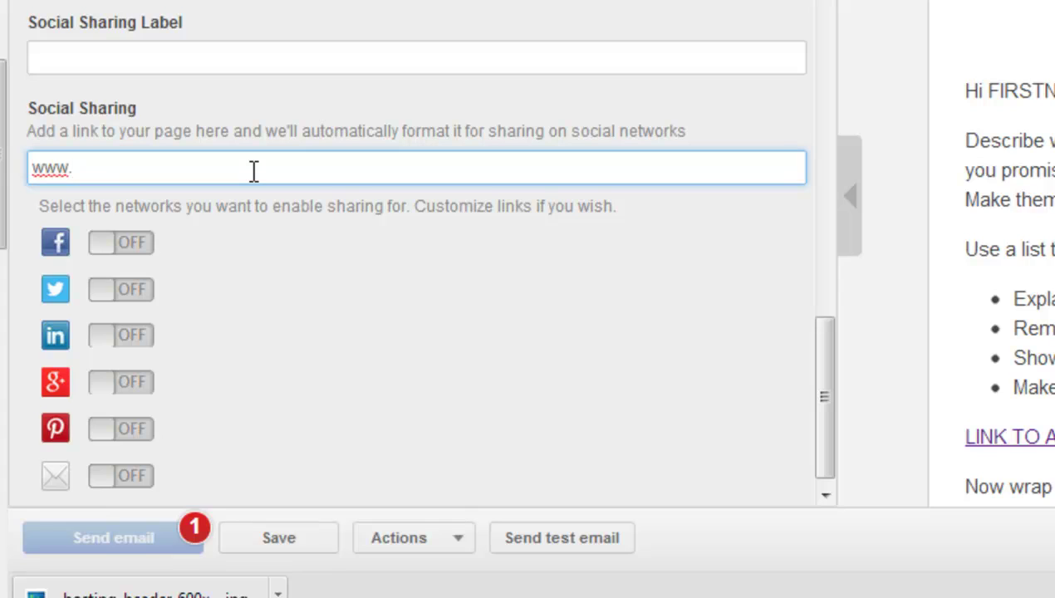
type("landingpage")
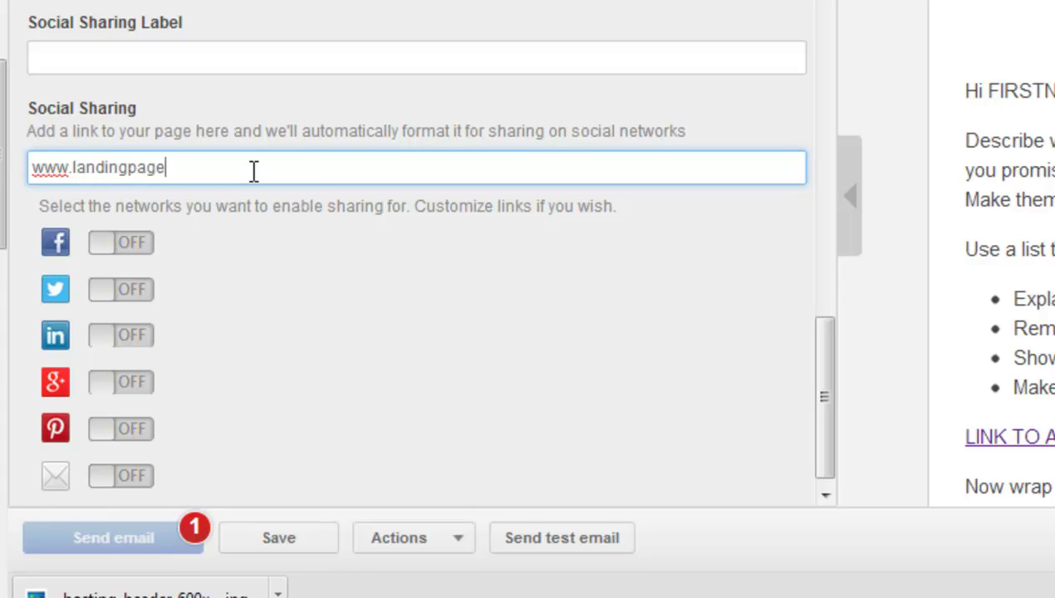
type(".com")
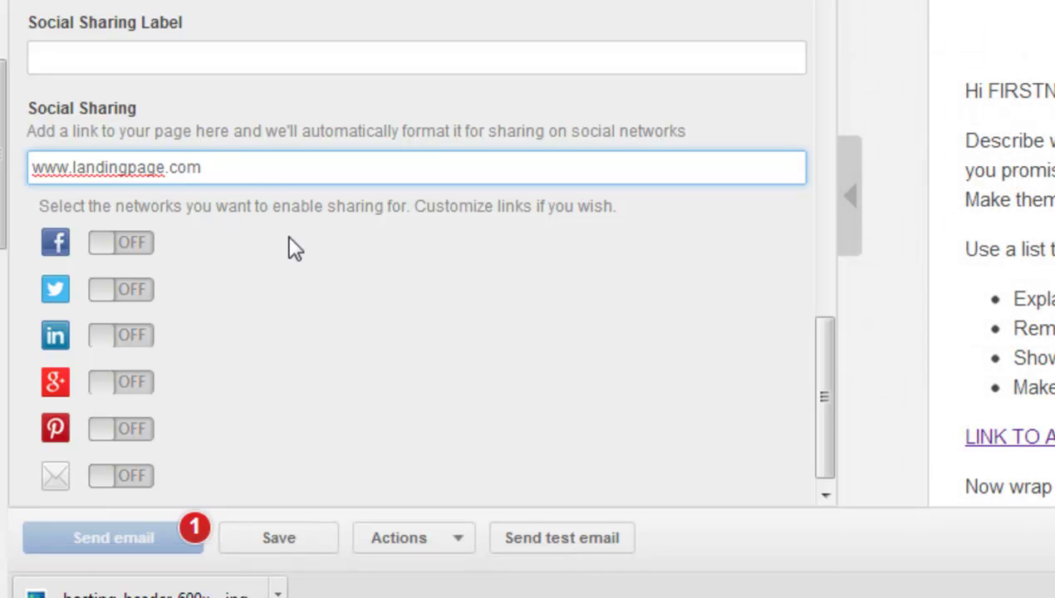
left_click(240, 63)
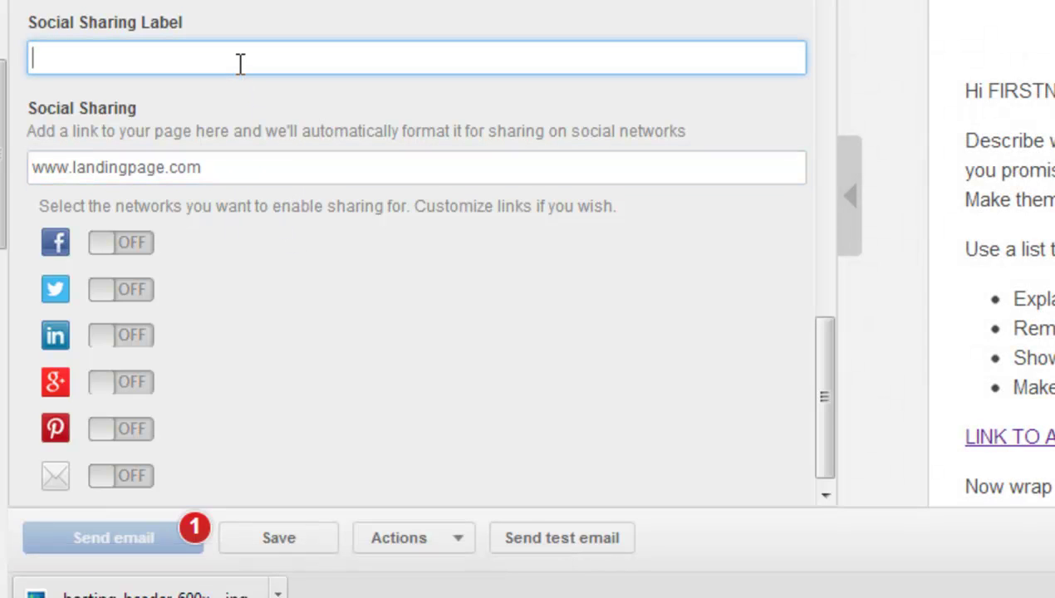
type("Share This Email")
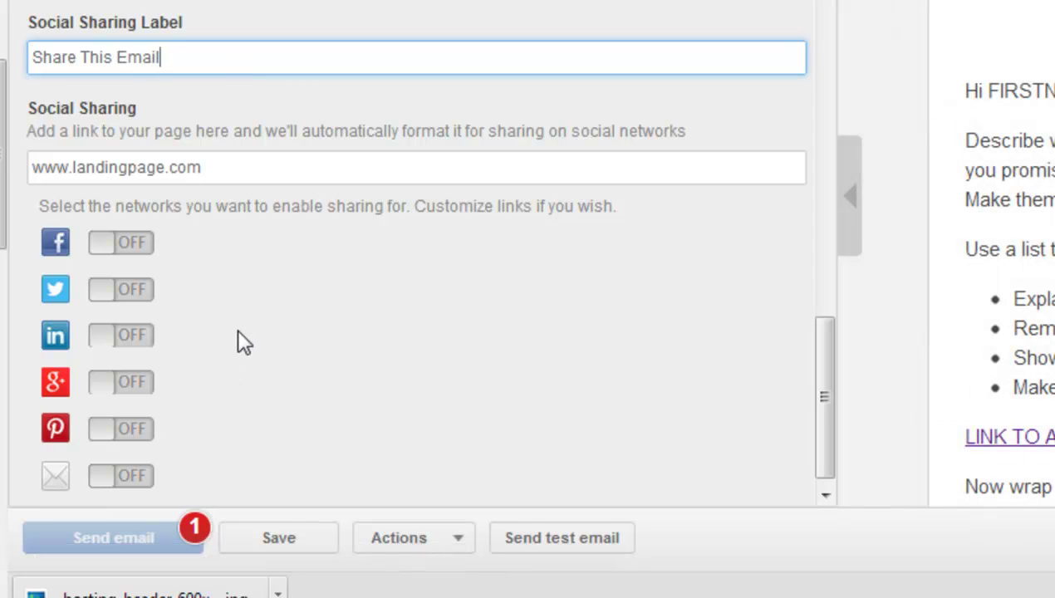
- Enable the creation of a web page version in the email's options
scroll(369, 322, "up", 15)
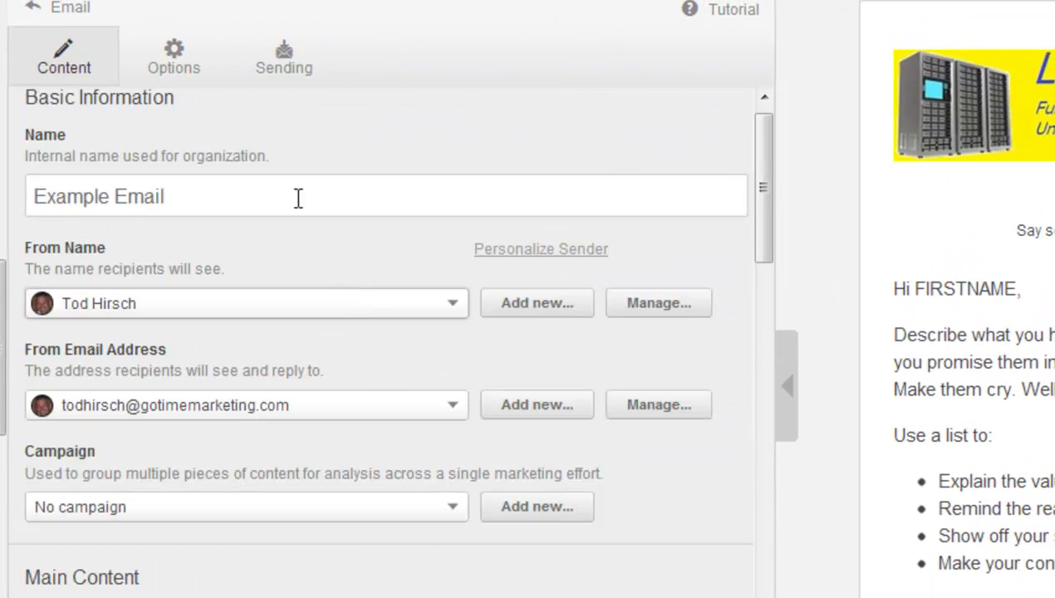
left_click(174, 65)
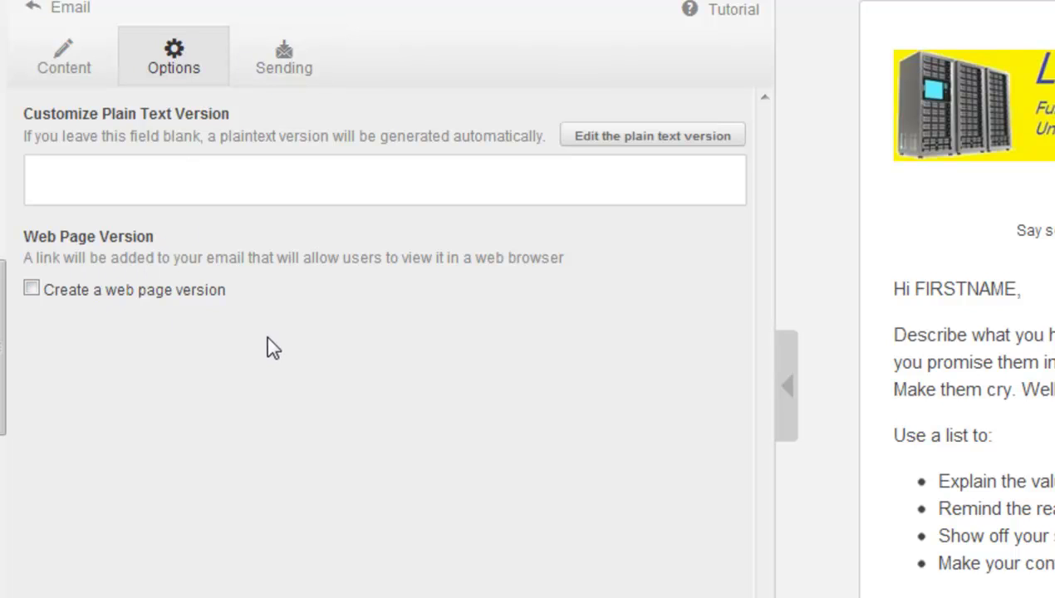
left_click(31, 288)
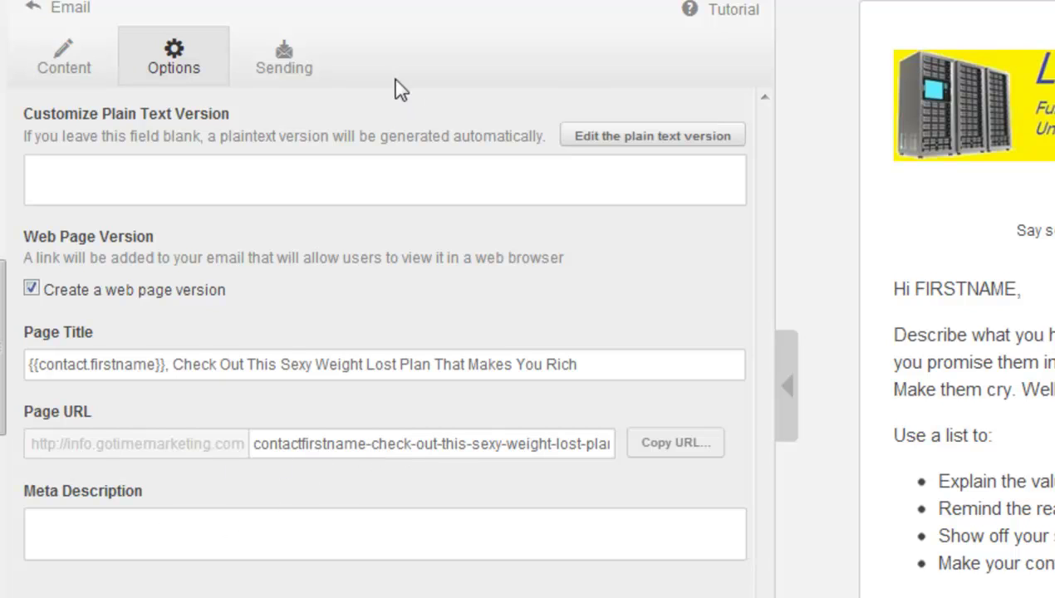
- Return to the email content and enable social sharing for Facebook, Twitter, LinkedIn, Google+ and email, leaving Pinterest off
left_click(77, 72)
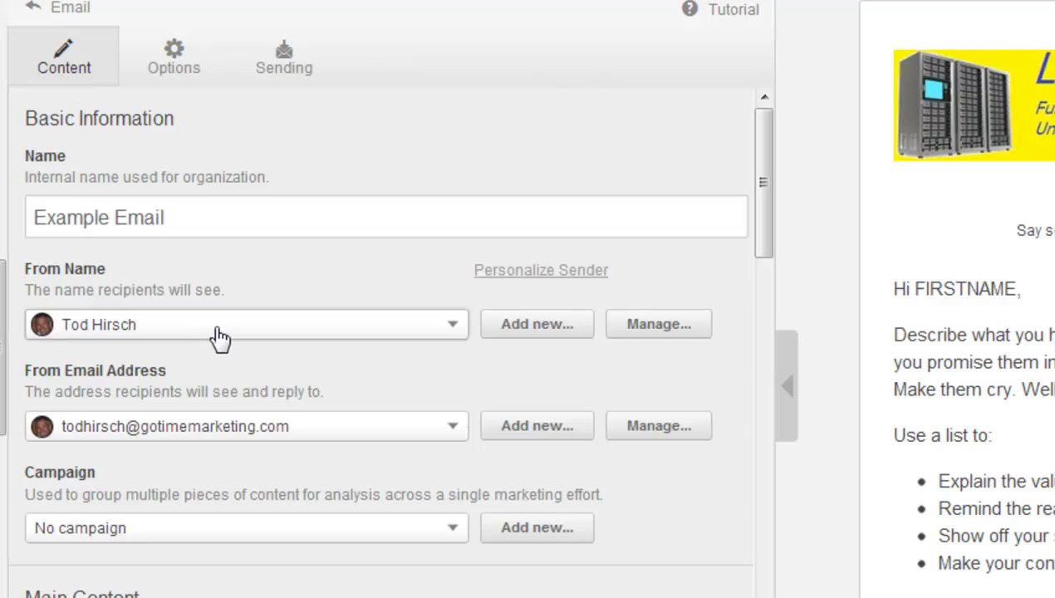
scroll(219, 330, "down", 5)
scroll(219, 330, "down", 10)
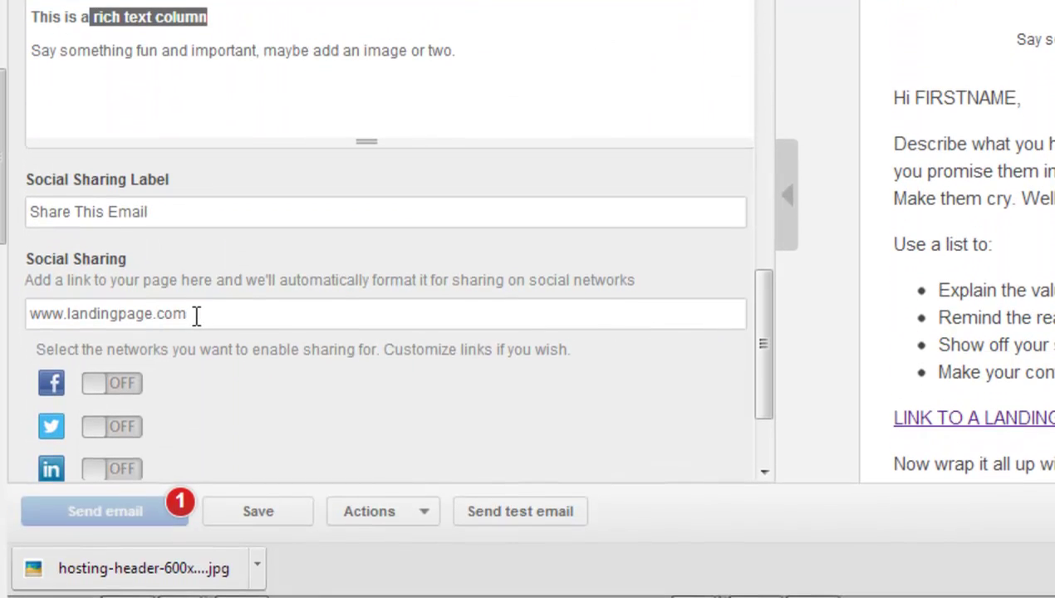
scroll(204, 314, "down", 2)
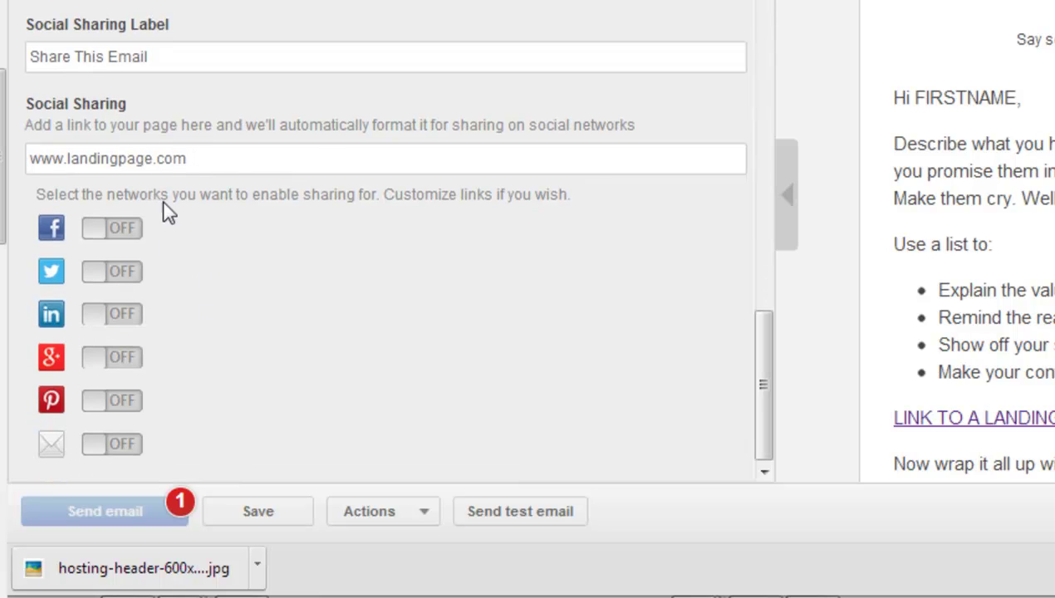
left_click(121, 232)
left_click(119, 281)
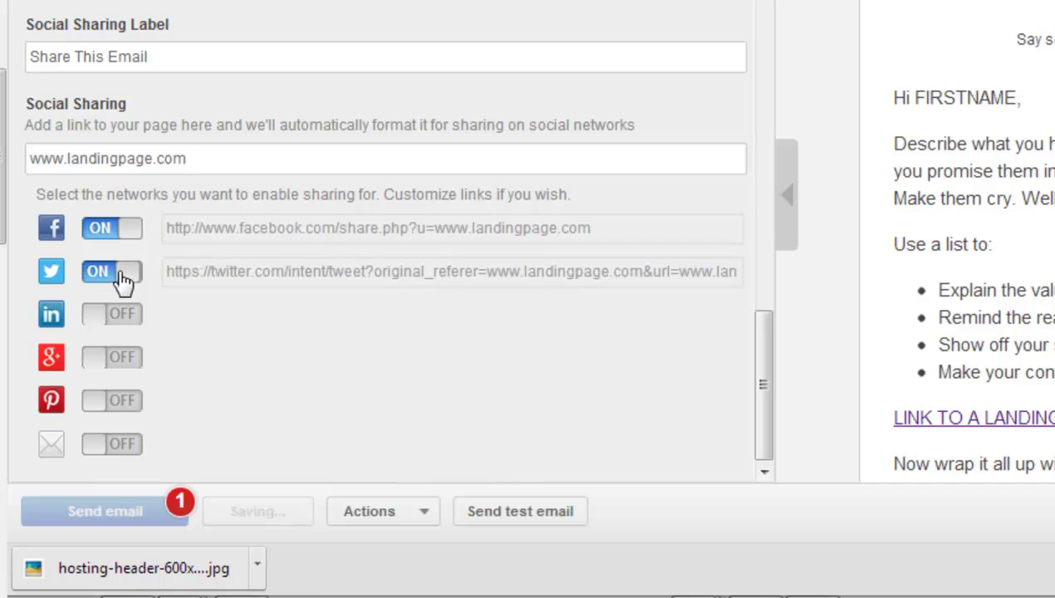
left_click(124, 321)
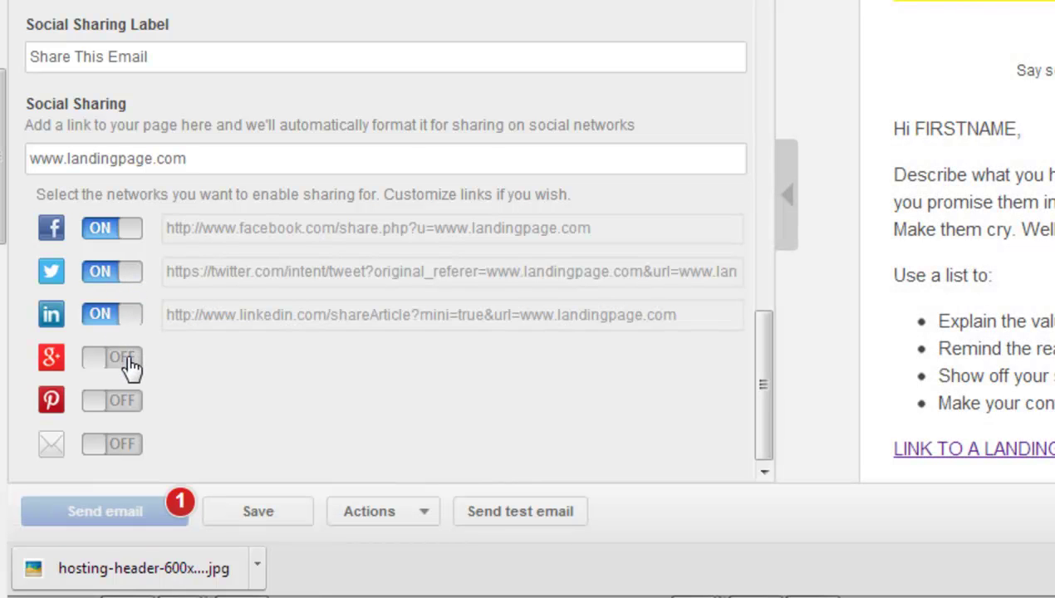
left_click(126, 360)
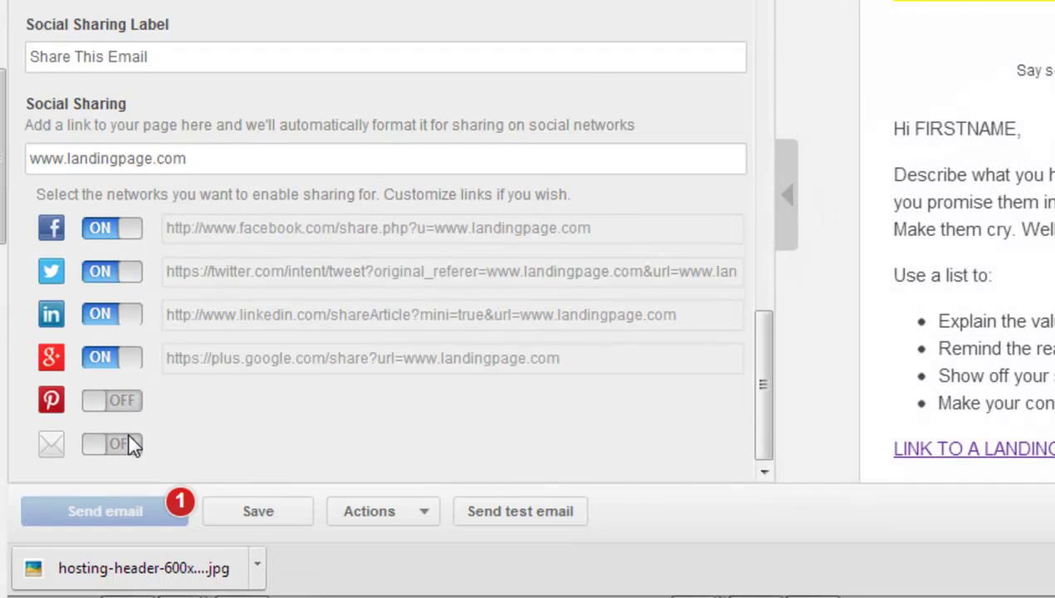
left_click(131, 446)
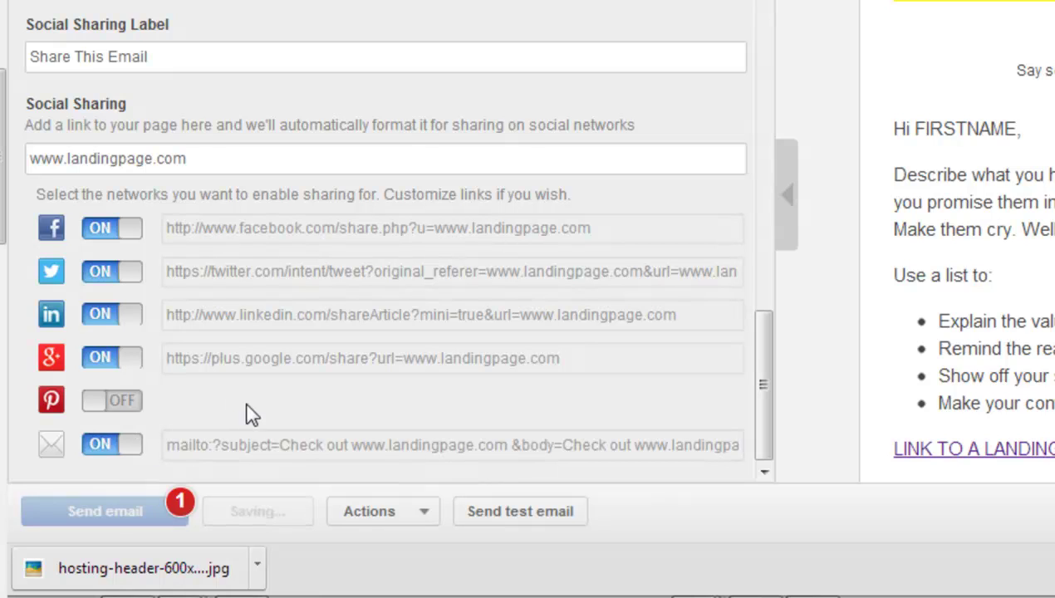